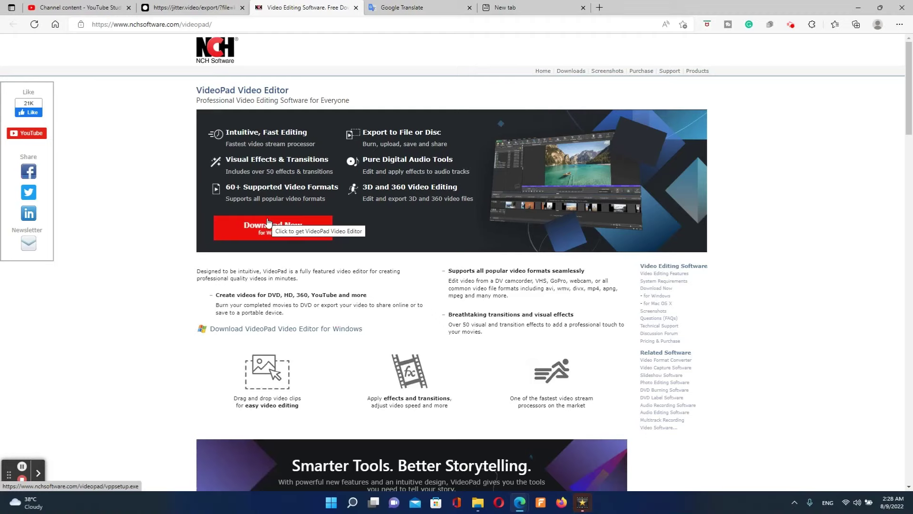
- Switch from the browser to the VideoPad video editor
mouse_move(583, 502)
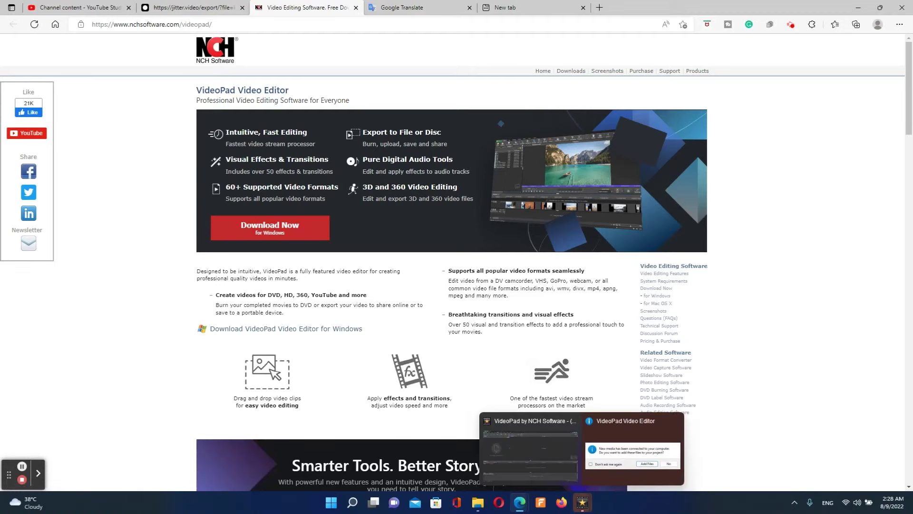
left_click(576, 478)
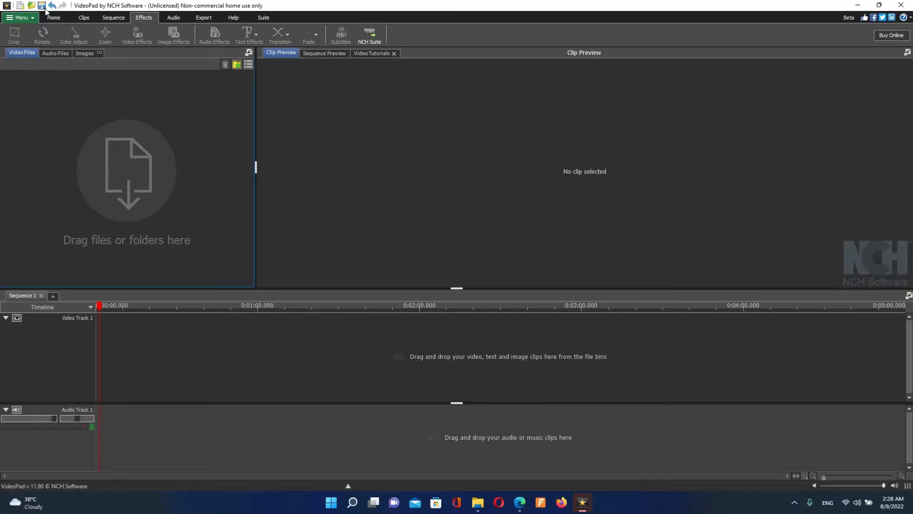
- Look over the main commands, the audio, image and video file bins, the file-opening dialog and the recording options
left_click(32, 19)
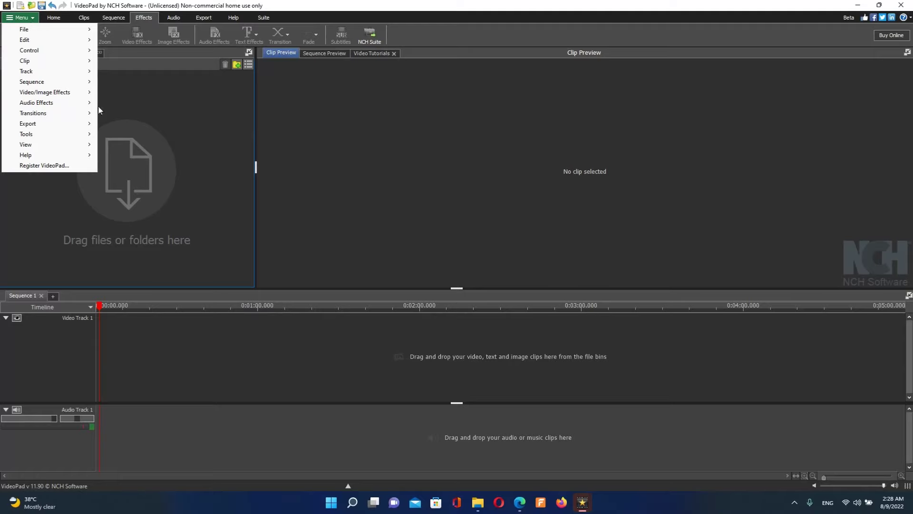
left_click(120, 88)
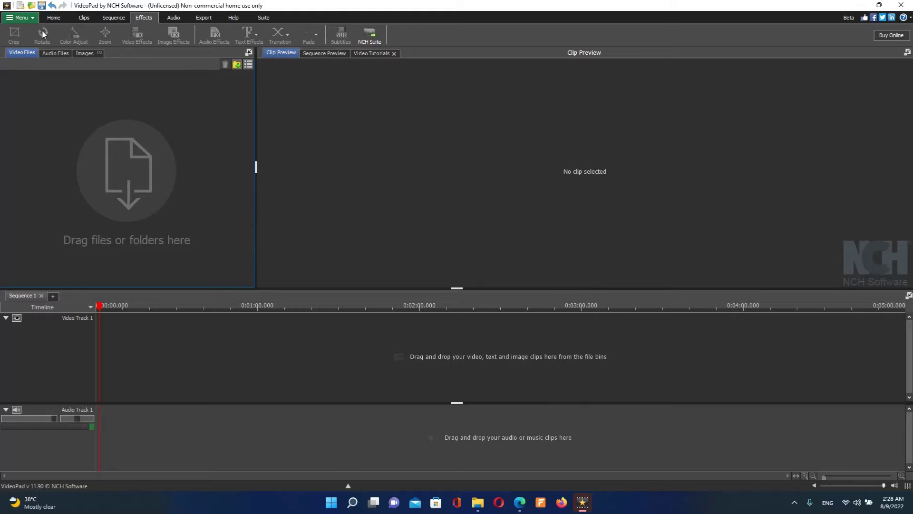
left_click(55, 53)
left_click(86, 55)
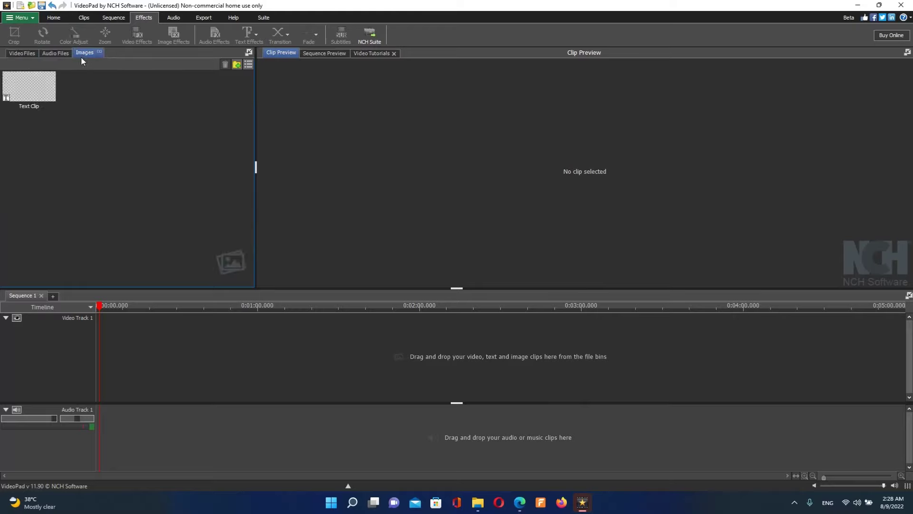
left_click(55, 53)
left_click(22, 55)
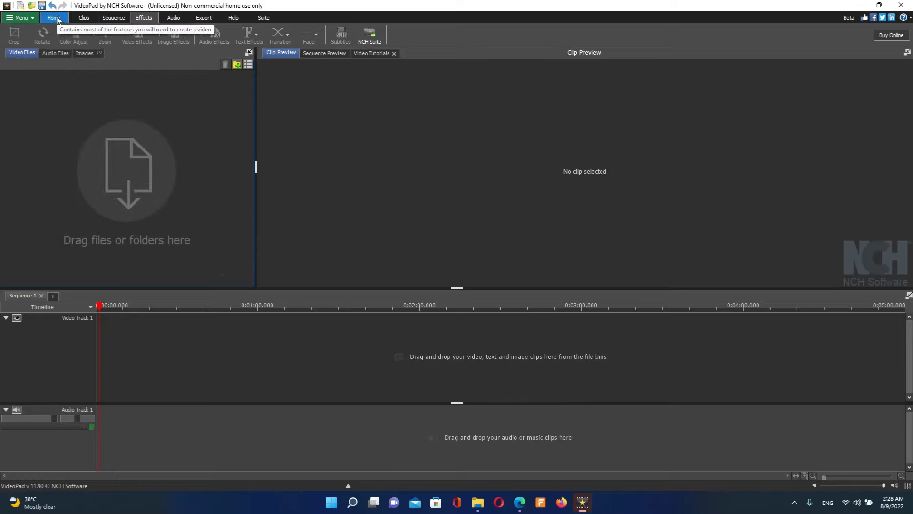
left_click(56, 19)
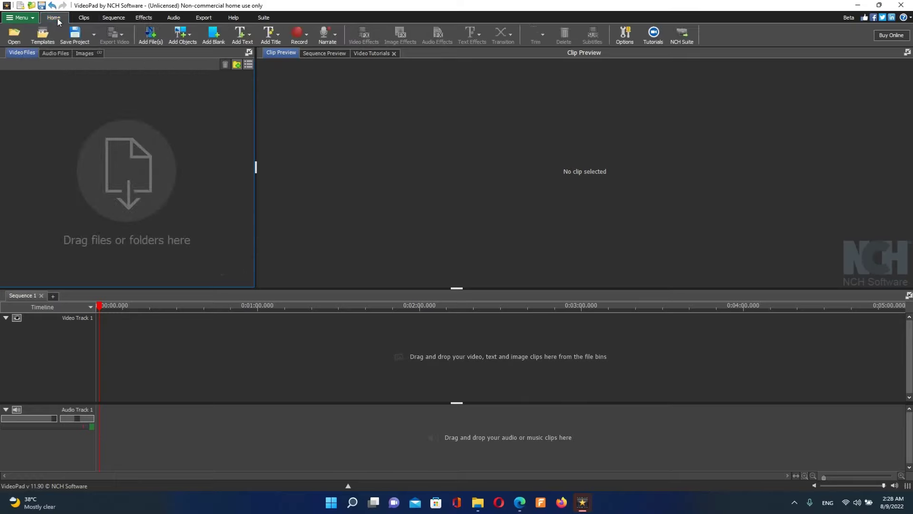
left_click(14, 42)
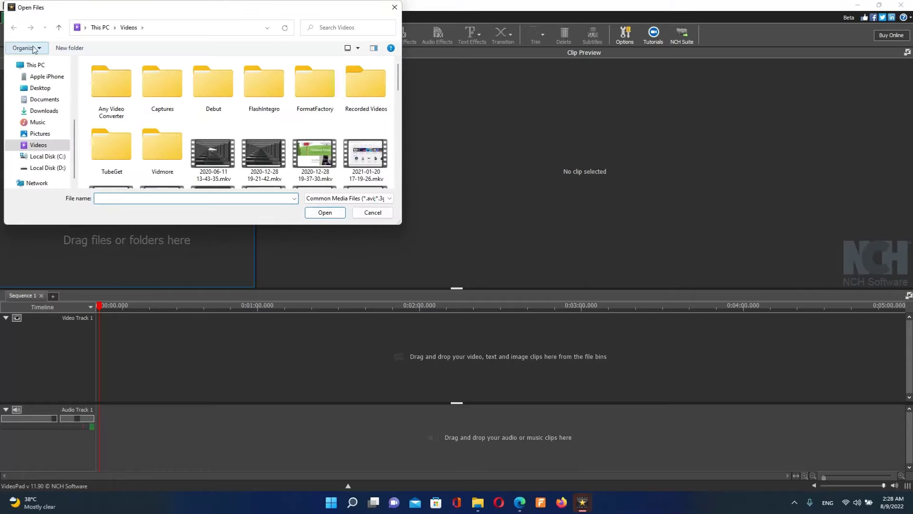
left_click(394, 7)
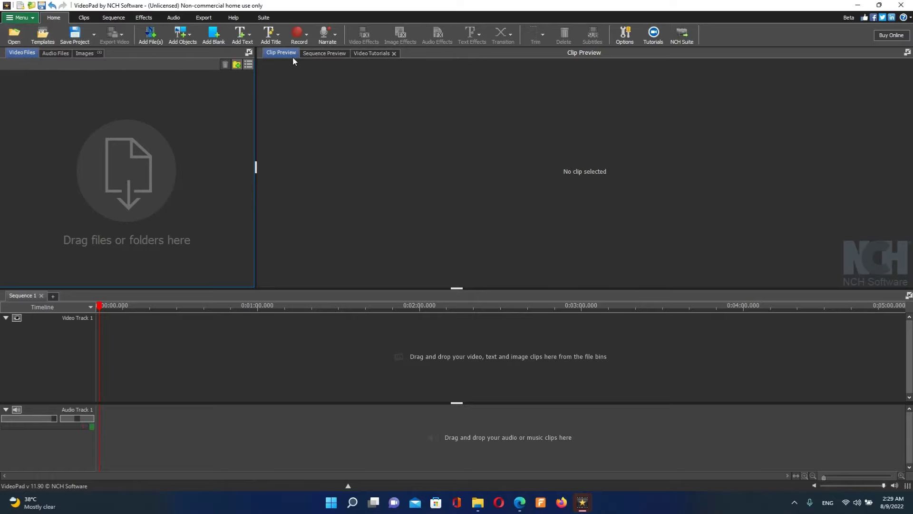
left_click(308, 41)
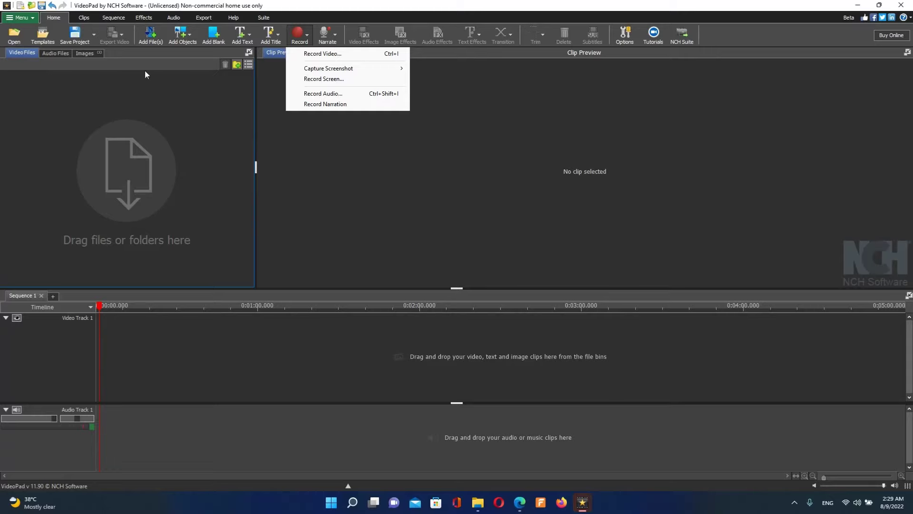
left_click(386, 155)
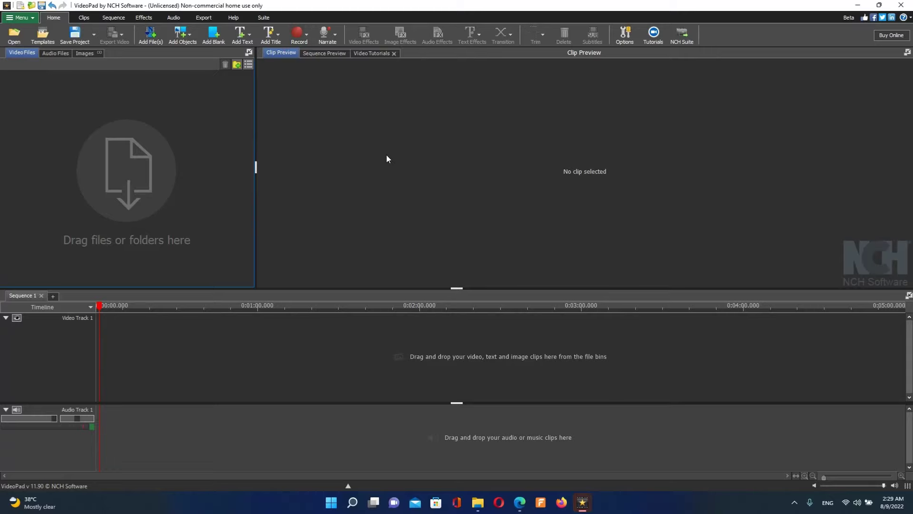
left_click(42, 38)
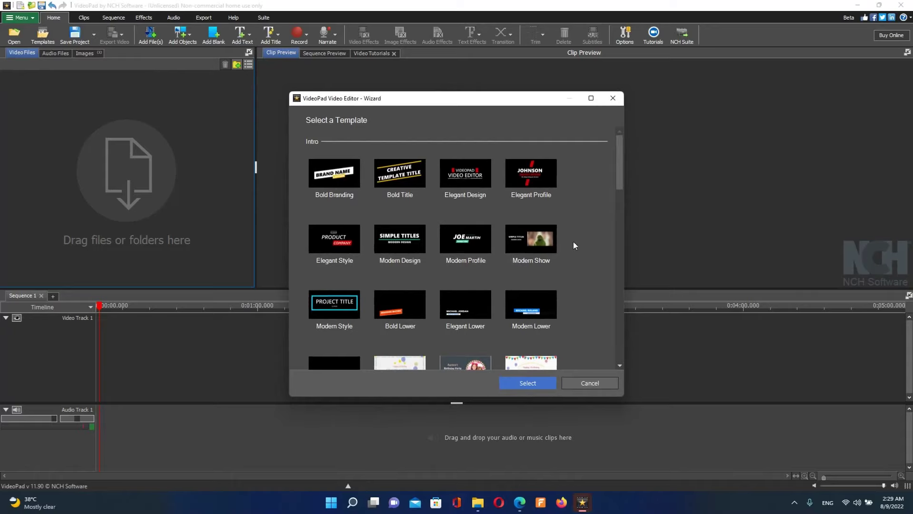
left_click(474, 301)
left_click(528, 383)
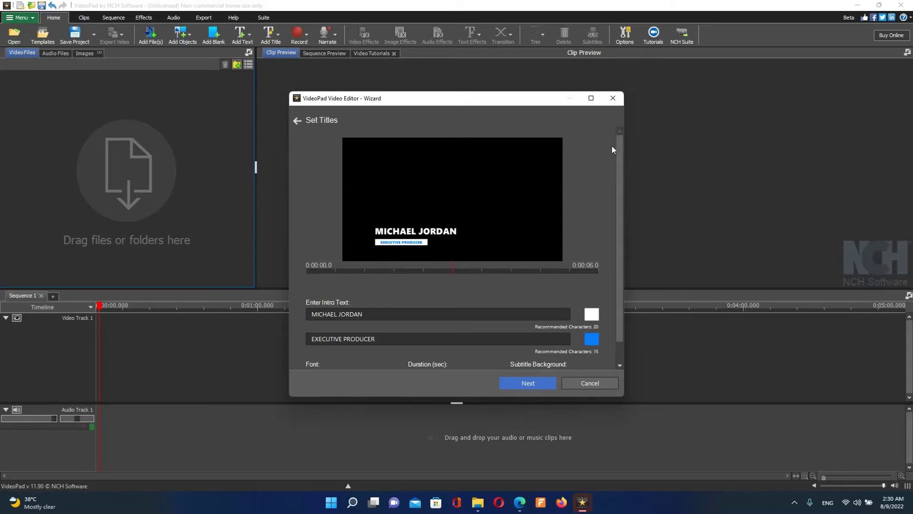
left_click(612, 98)
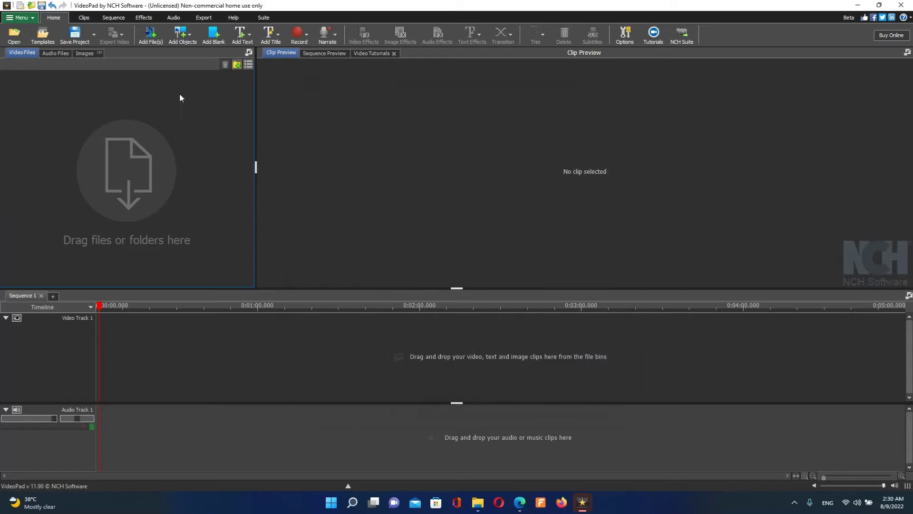
- Import "Lunacy Tutorial شرح.mp4" from the Videos folder and place it at the start of Video Track 1
left_click(15, 40)
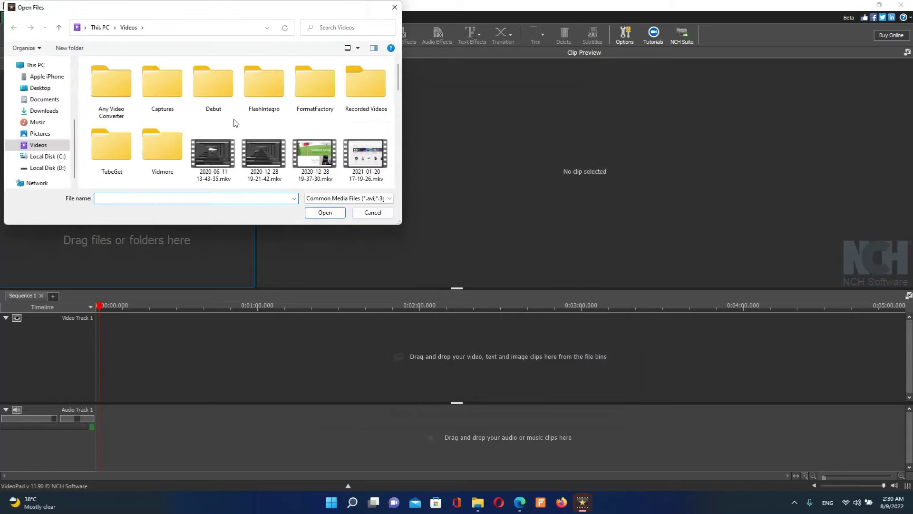
scroll(337, 151, "down", 3)
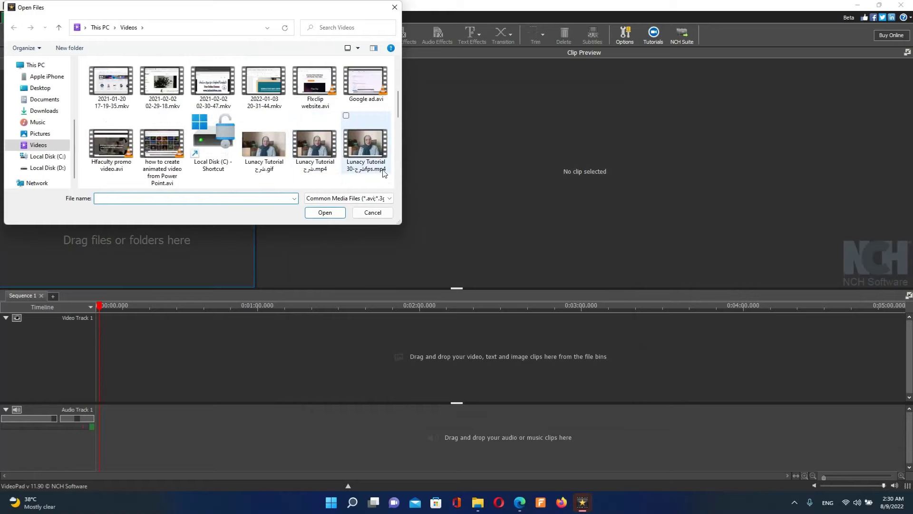
left_click(326, 158)
left_click(325, 212)
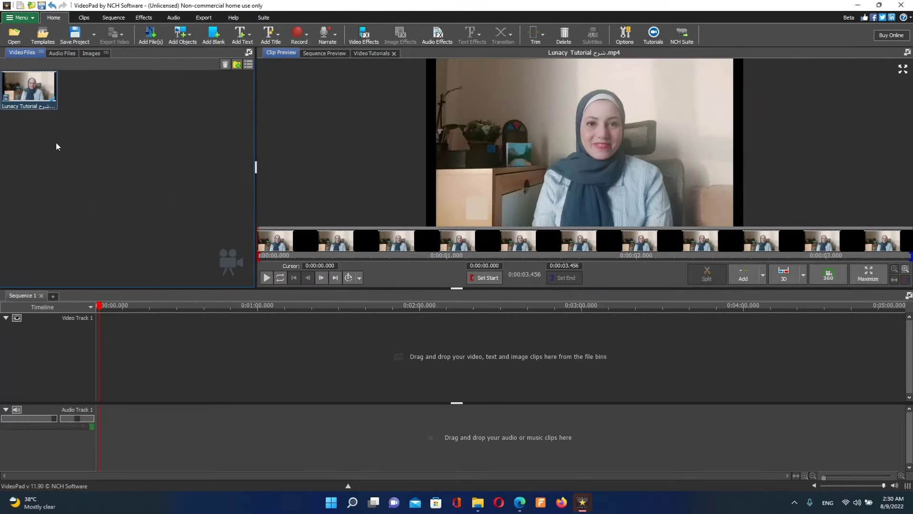
left_click_drag(28, 88, 125, 351)
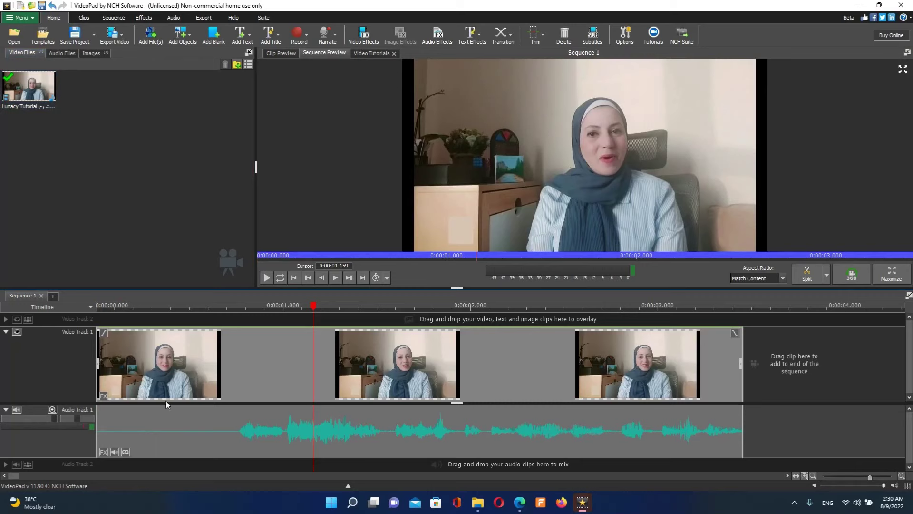
- Try to split the timeline clip at about 0:00:00.668
left_click_drag(309, 306, 222, 307)
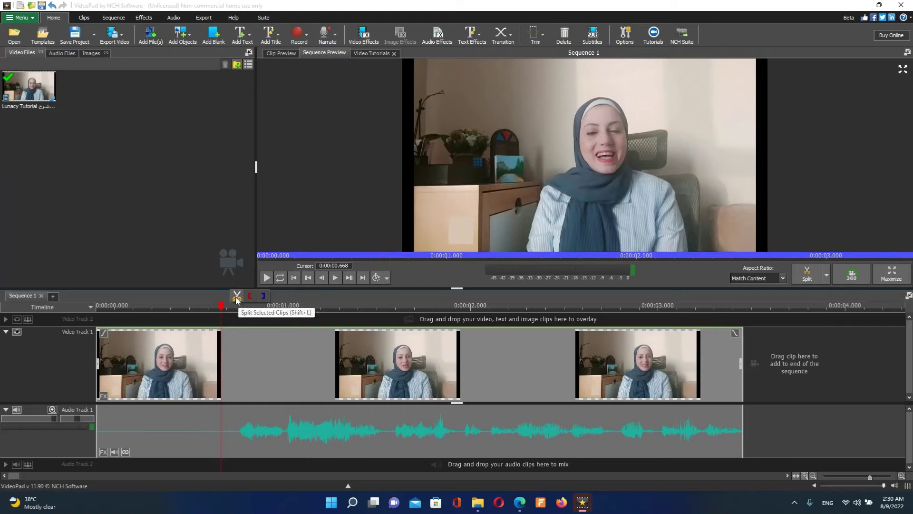
left_click(232, 297)
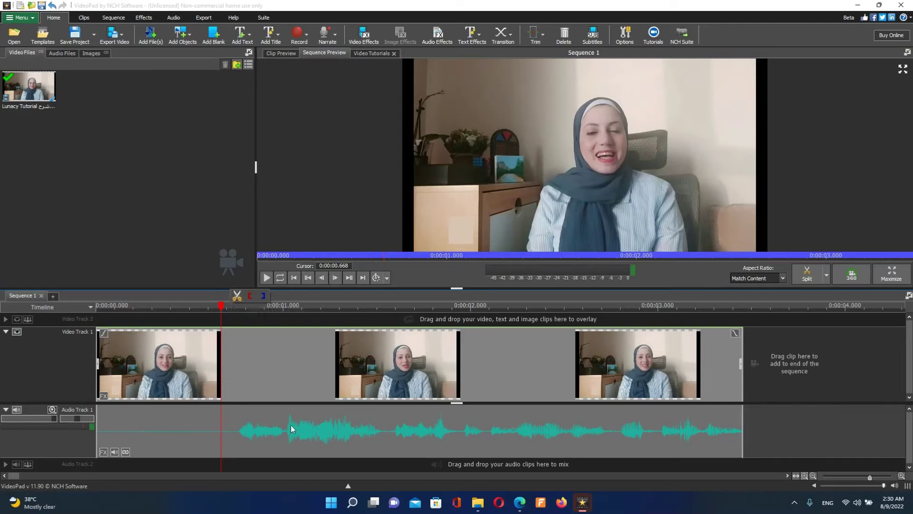
- Mute the audio of the clip on the timeline and play the sequence to check it
left_click(114, 452)
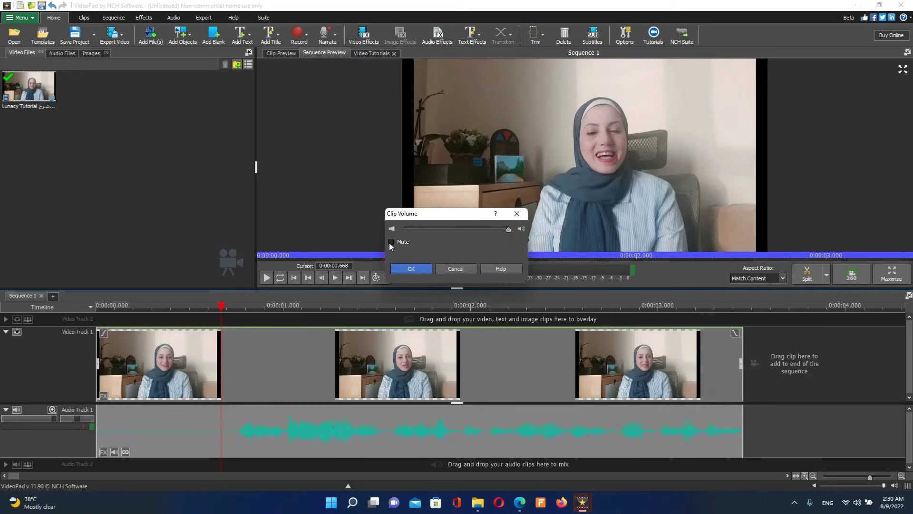
left_click(391, 242)
left_click(411, 269)
left_click(266, 278)
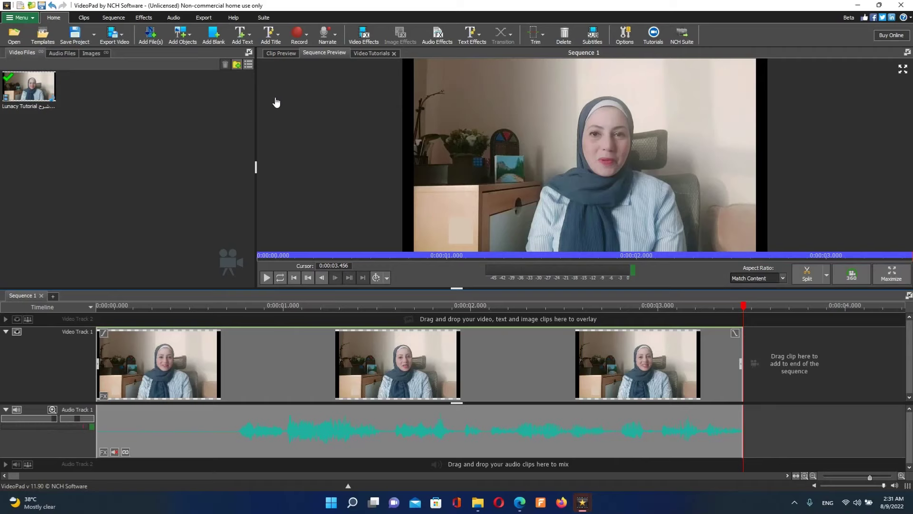
- Add a first subtitle to the sequence reading "اهلا بكم" from 0:00:00.000 to 0:00:01.000
left_click(306, 370)
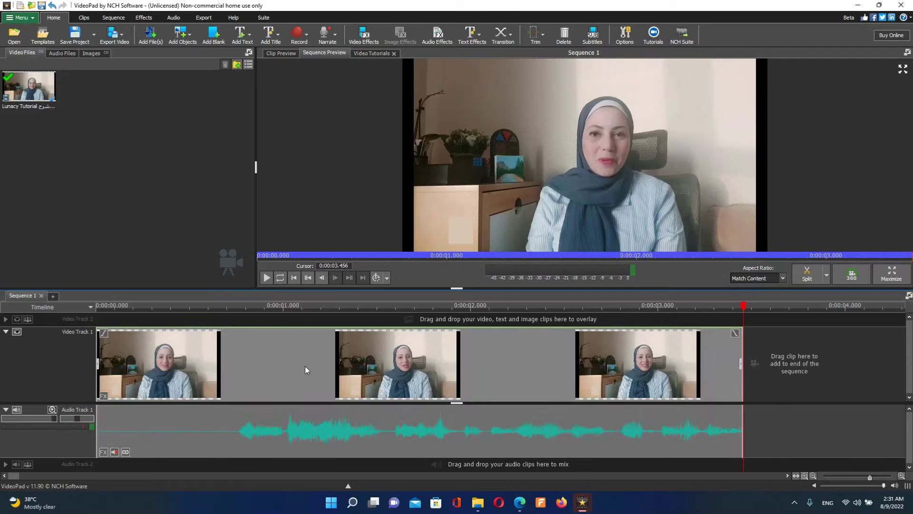
left_click(593, 36)
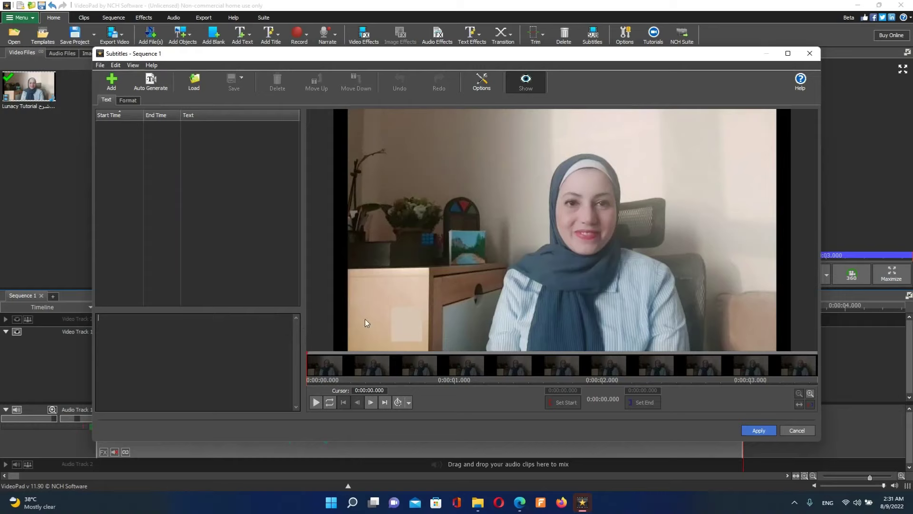
left_click(112, 82)
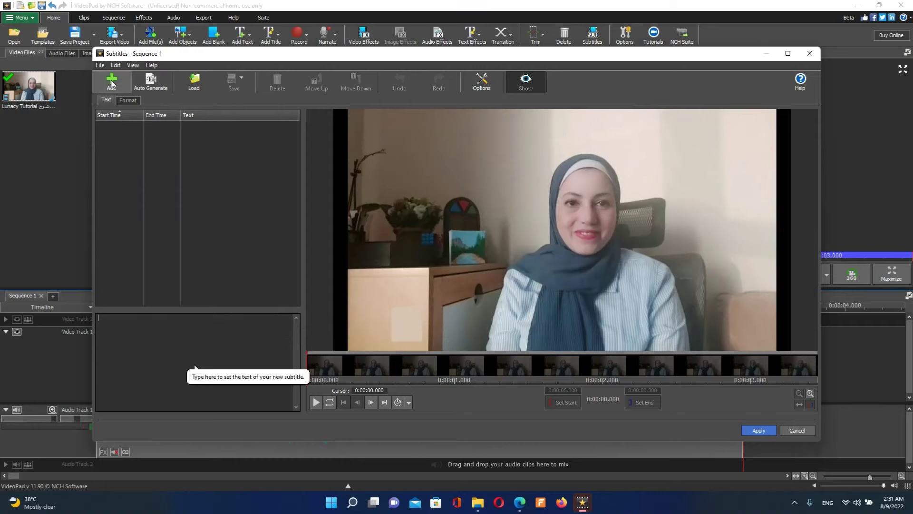
left_click(119, 320)
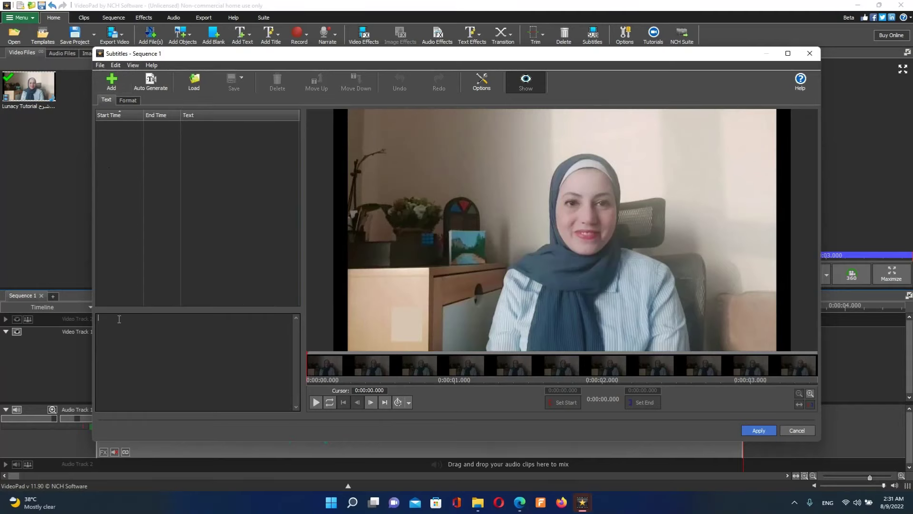
type("high")
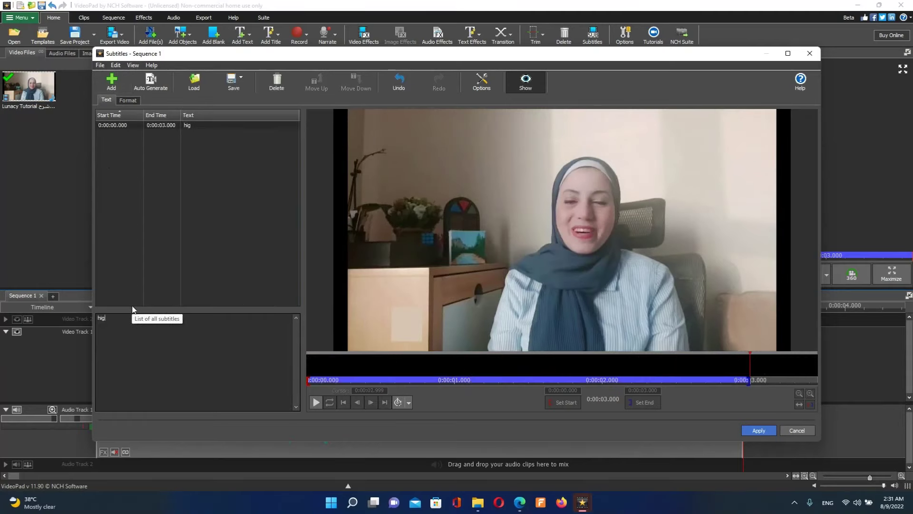
key("BackSpace")
key("BackSpace")
key("BackSpace")
key("BackSpace")
key("BackSpace")
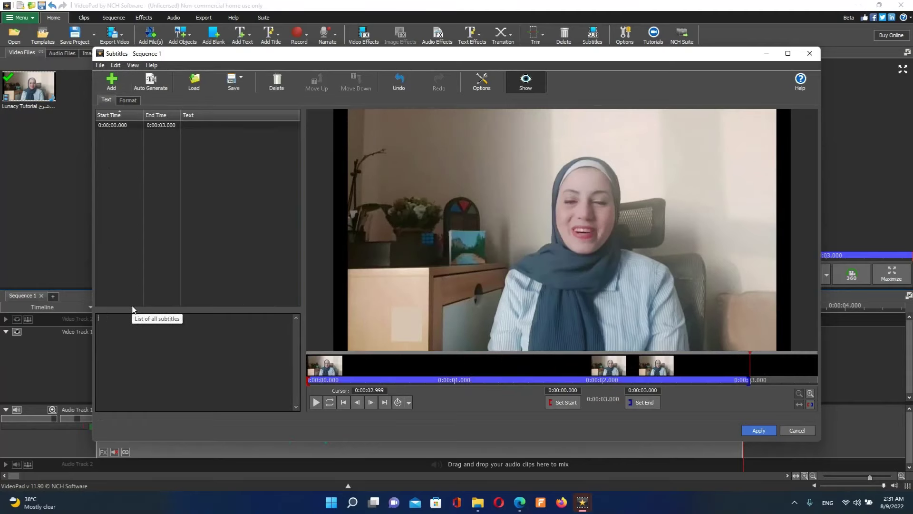
key("alt+shift")
type("اهلا بكم")
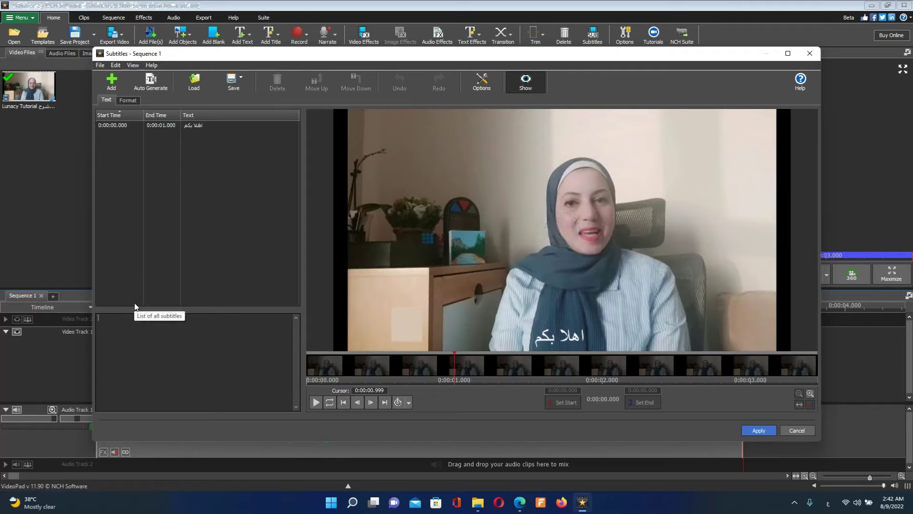
- Add a second subtitle reading "السلام عليكم متابعيني" after the first one
type("السلام")
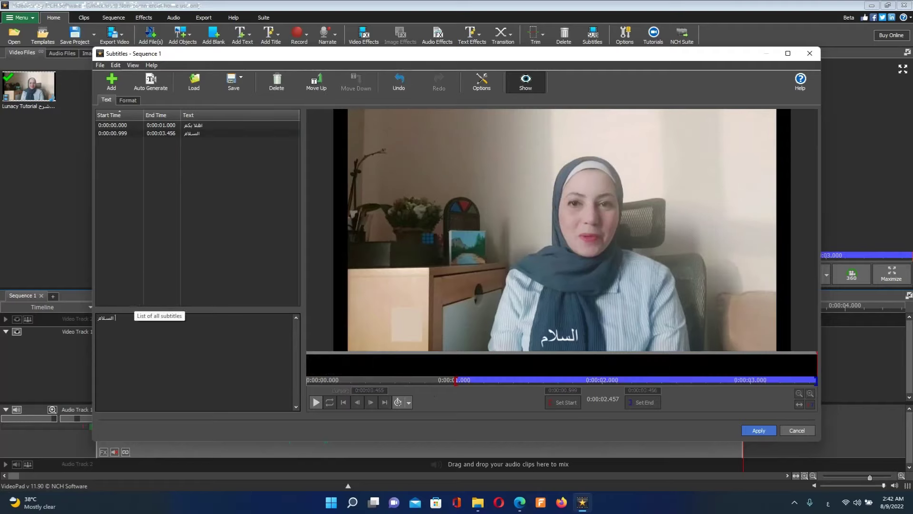
type(" عليكم مت")
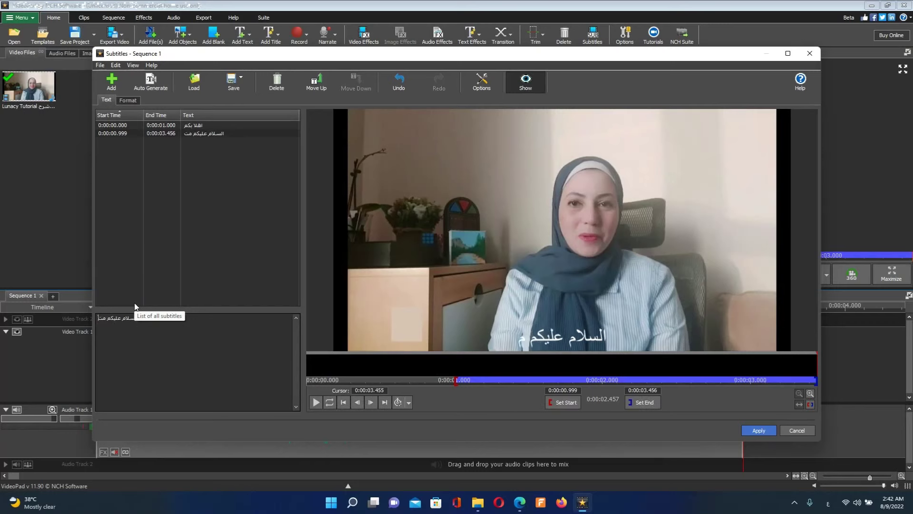
type("ابعيني")
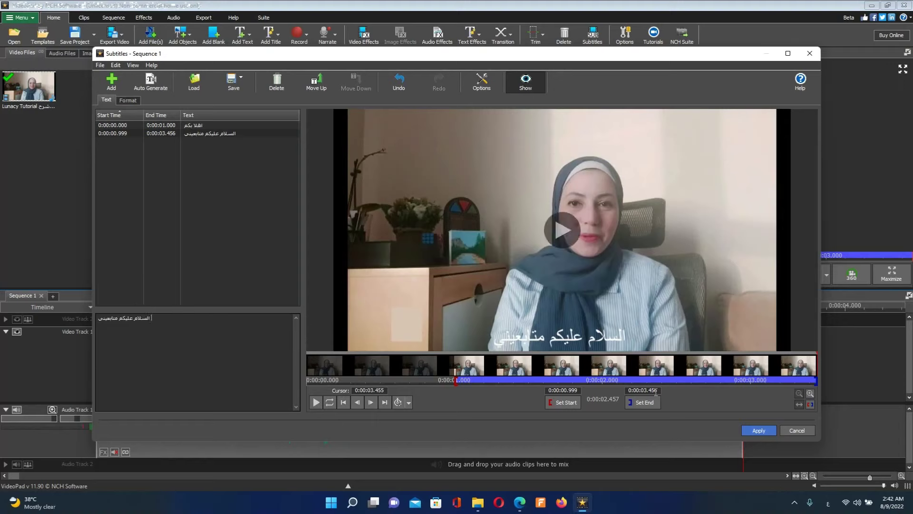
- Set the second subtitle's end time to 0:00:02.000 and apply the subtitles to the sequence
left_click_drag(646, 391, 659, 395)
type("2.4")
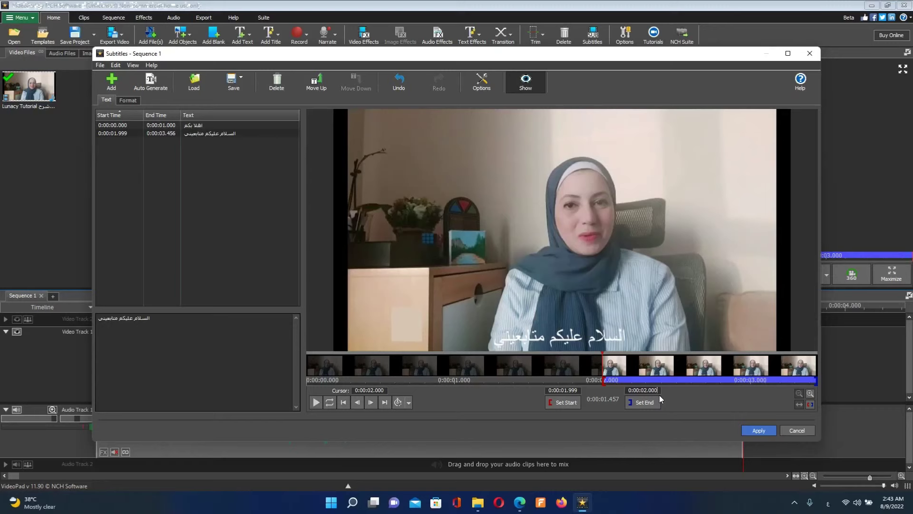
key("Return")
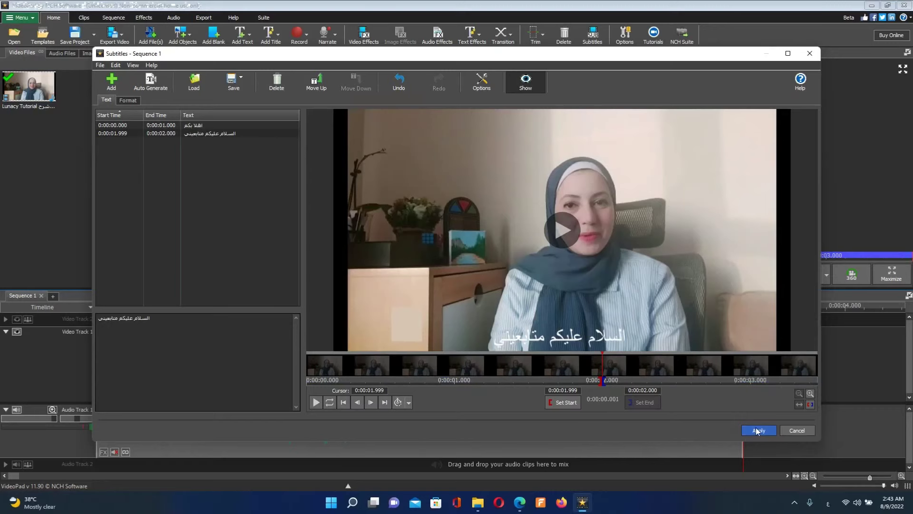
left_click(757, 431)
- Preview the sequence in the subtitle editor with the second subtitle ending at 0:00:03.000, and close the editor discarding the changes
left_click(592, 34)
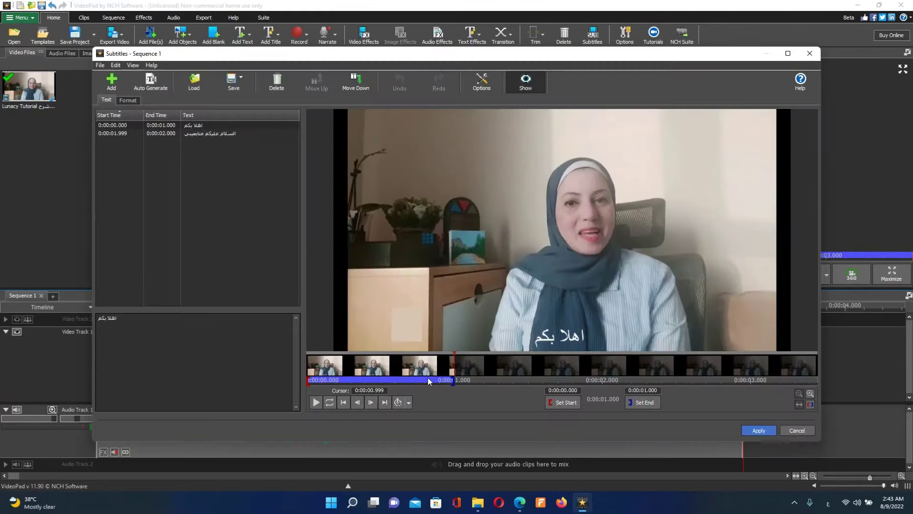
left_click(315, 402)
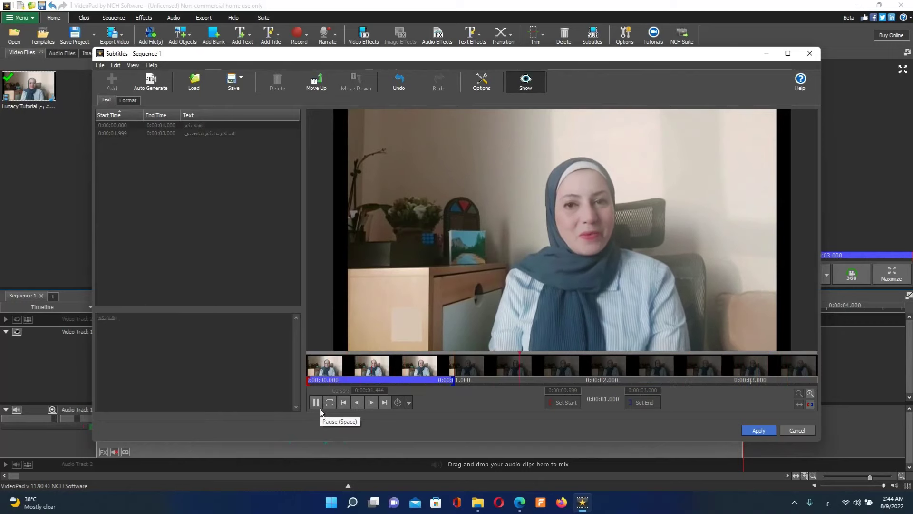
left_click(316, 402)
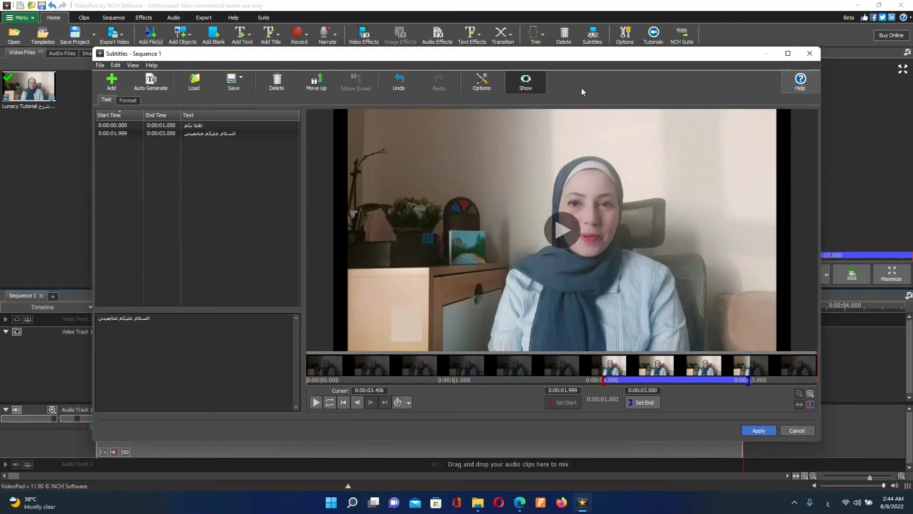
left_click(810, 54)
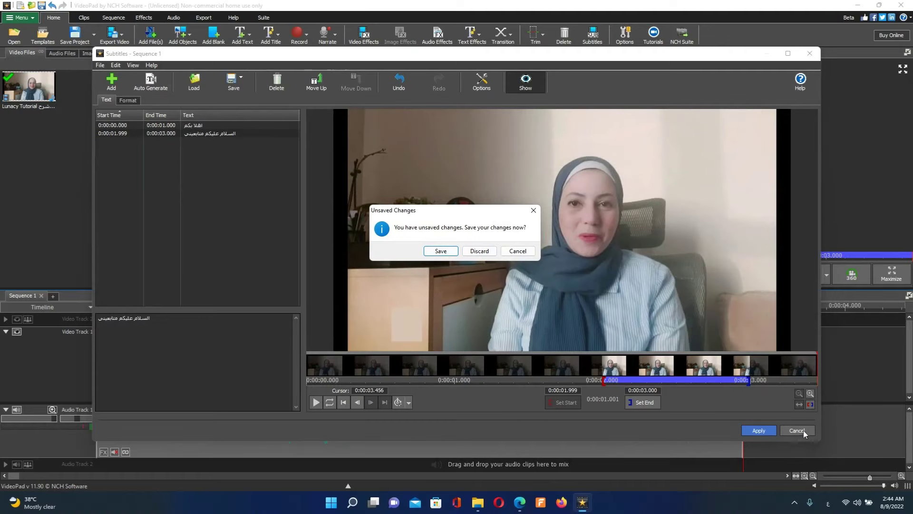
left_click(480, 250)
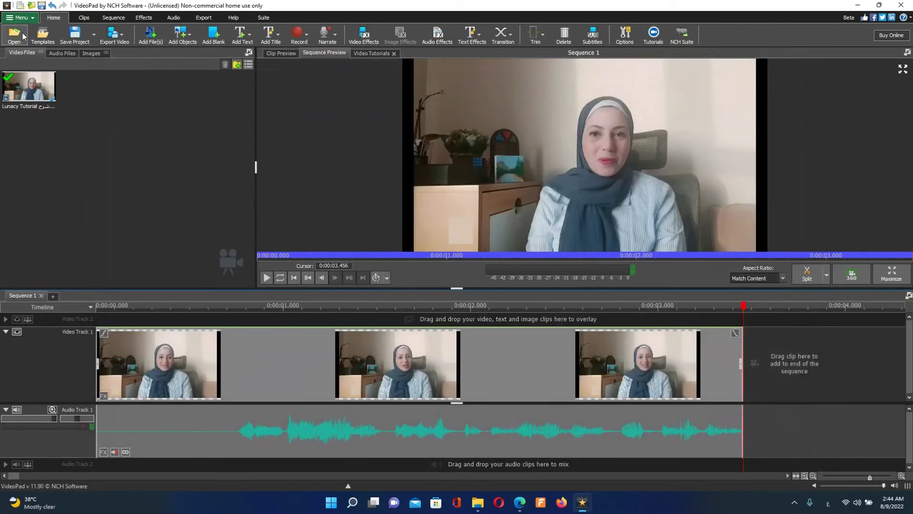
left_click(32, 19)
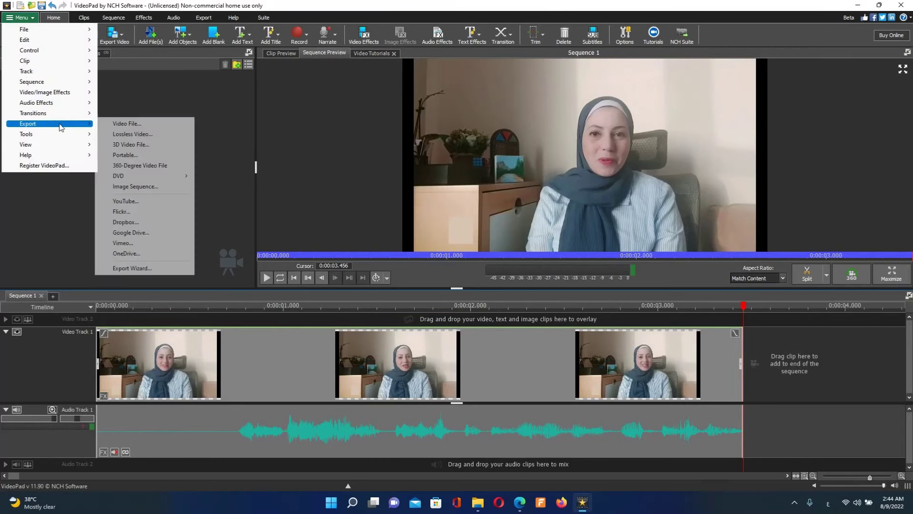
left_click(15, 19)
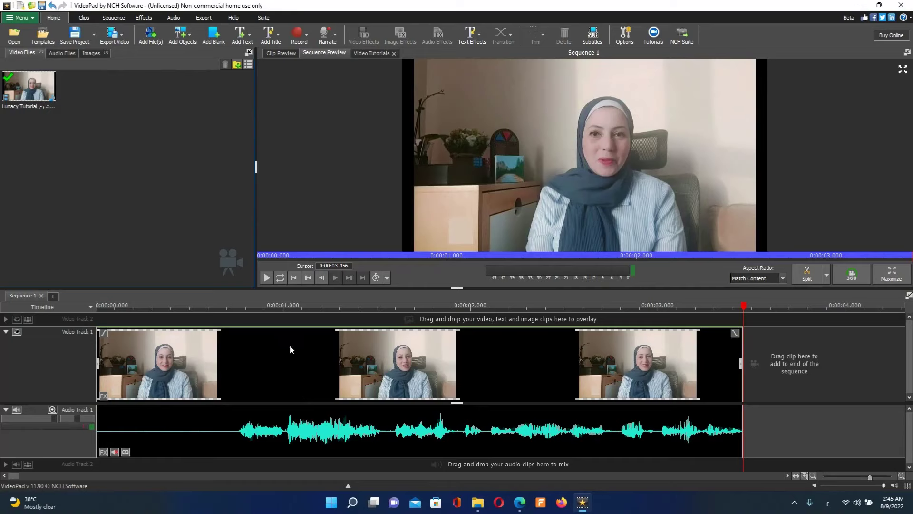
- Split the clip on Video Track 1 at about 0:00:01.08
left_click(305, 340)
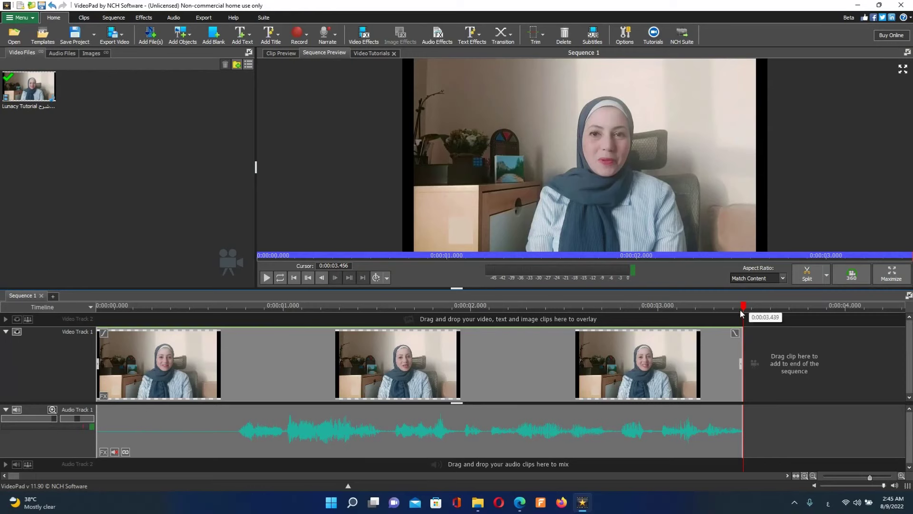
left_click_drag(740, 313, 295, 299)
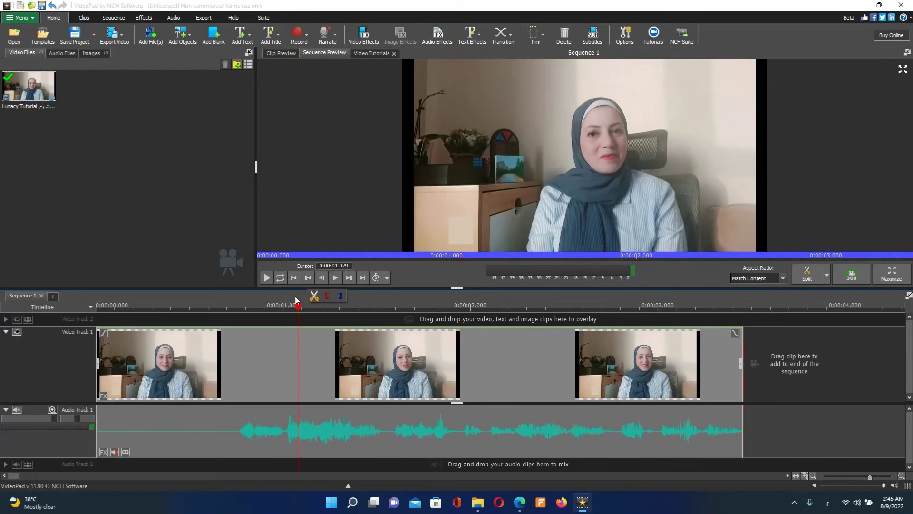
left_click(314, 296)
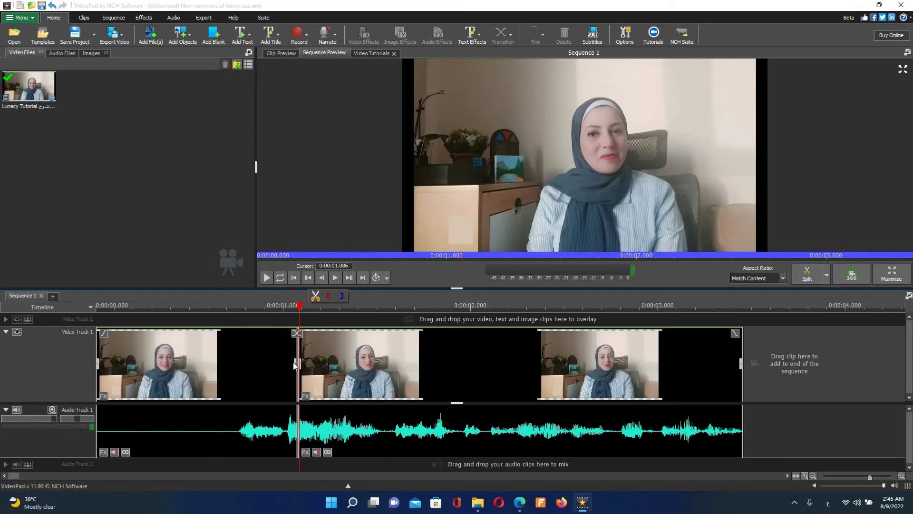
- Add a Rectangle transition at the cut between the two clips with a duration of 1.000 second
left_click(297, 334)
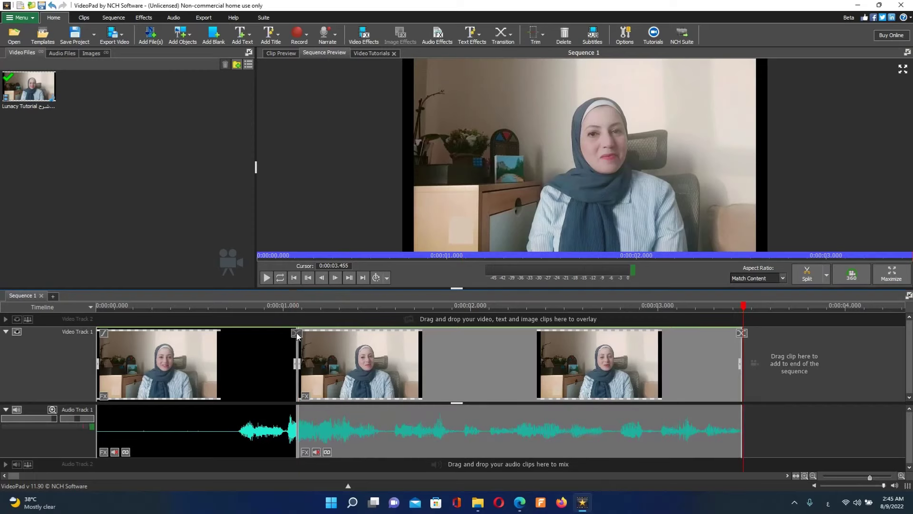
left_click(297, 333)
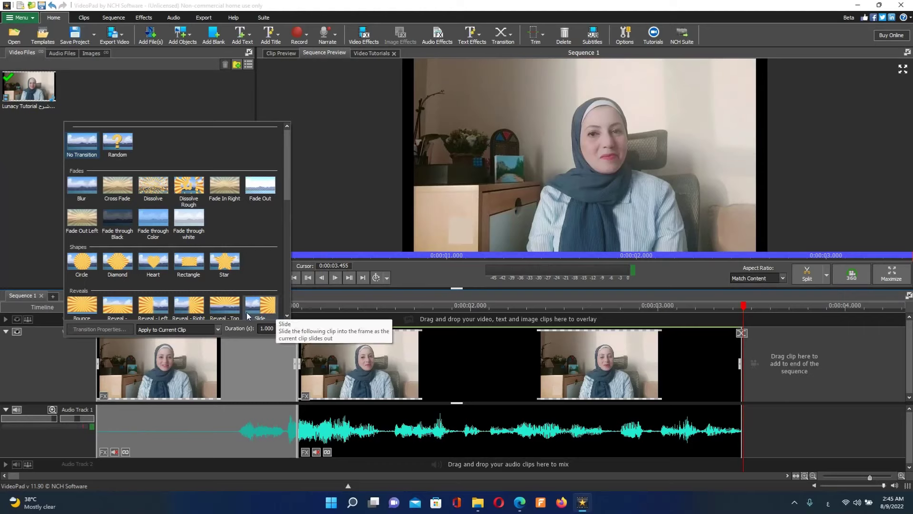
left_click(197, 265)
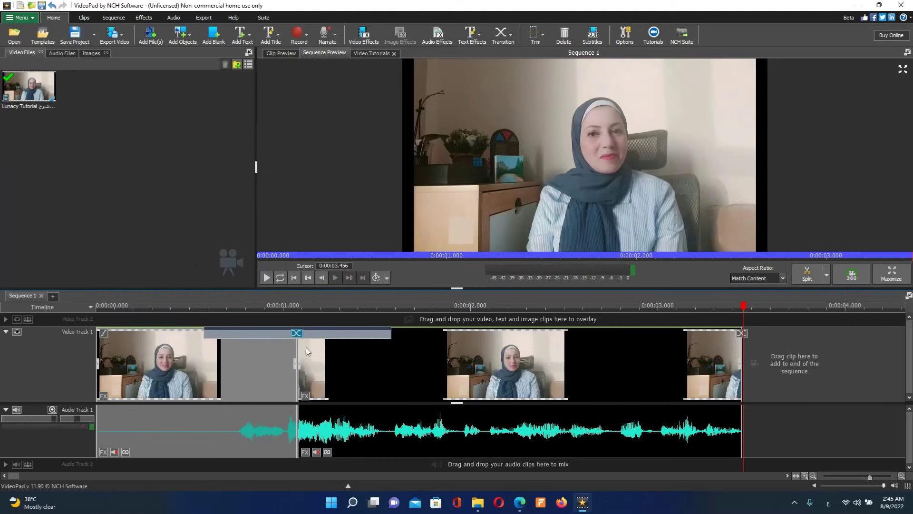
- Shorten the transition on the timeline to about 0.256 seconds, choosing to move the clip for an overlapping transition
left_click_drag(390, 335, 359, 338)
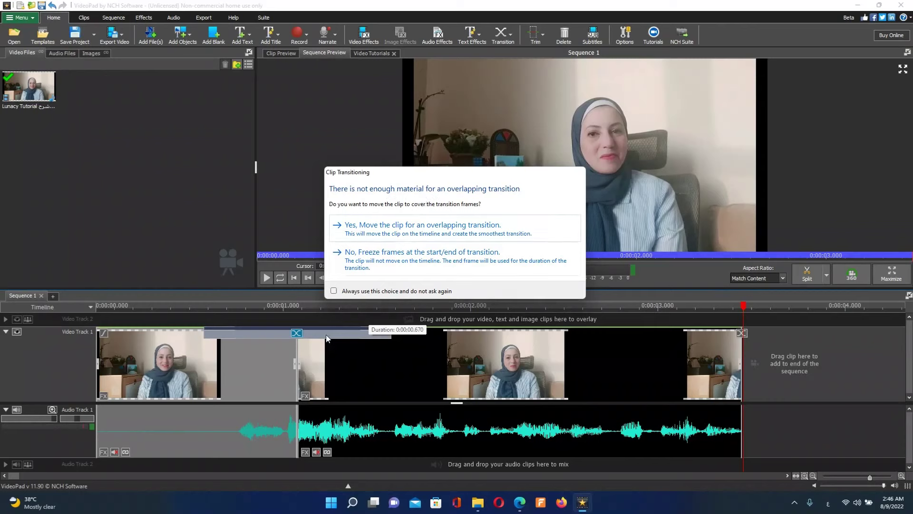
left_click(448, 236)
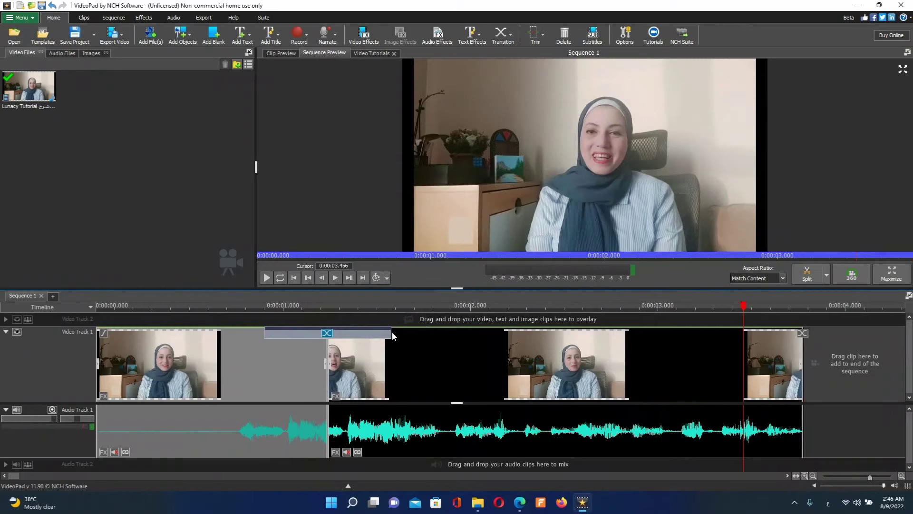
left_click_drag(392, 336, 351, 342)
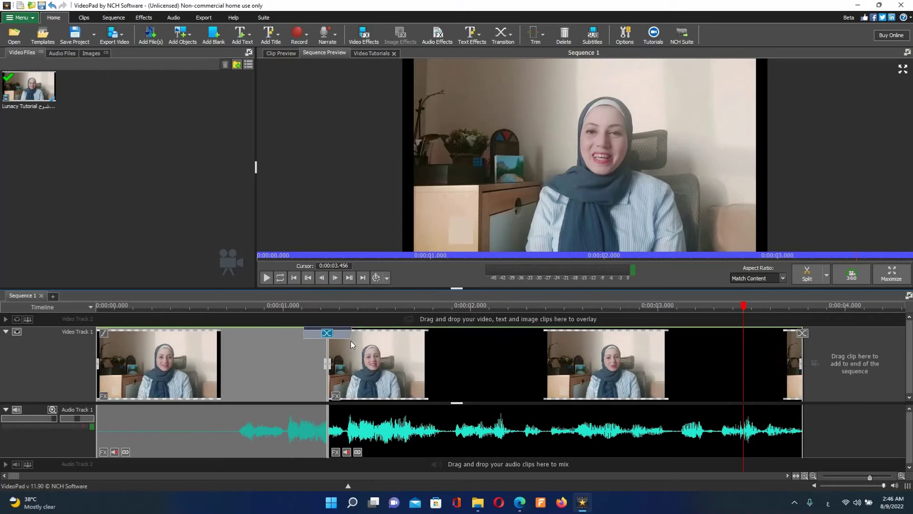
- Play the sequence from about 0:00:01.066 to check the Rectangle transition between the two clips
left_click_drag(744, 320, 296, 346)
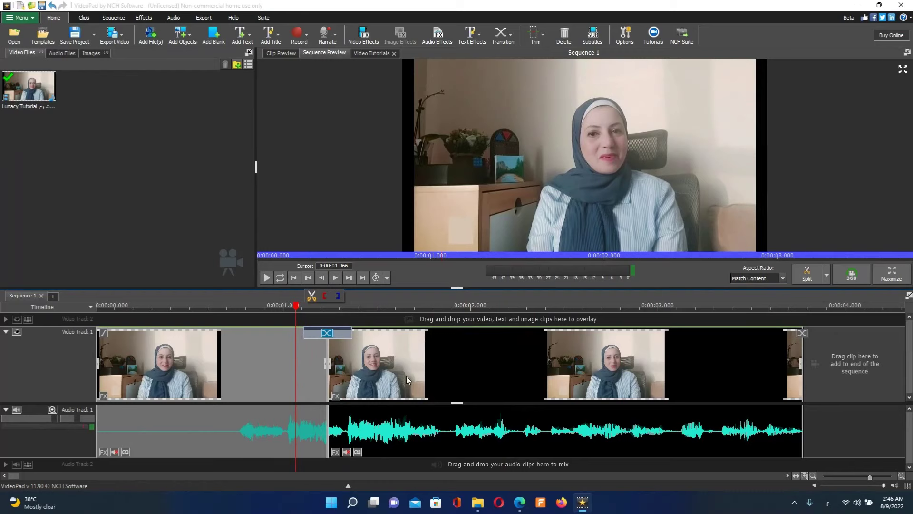
left_click(267, 277)
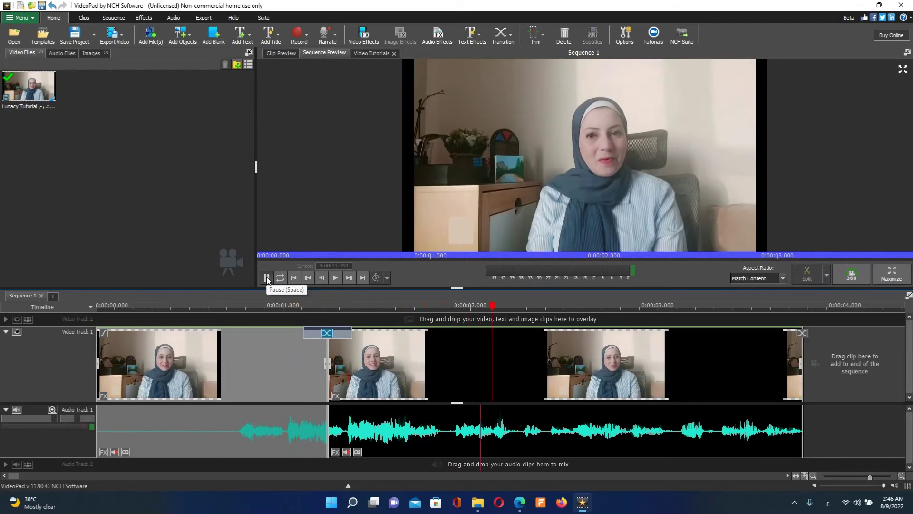
left_click(267, 279)
- Replace the transition with Dissolve Rough, lengthen it to about 1.237 seconds and move the clip for an overlapping transition
left_click(326, 333)
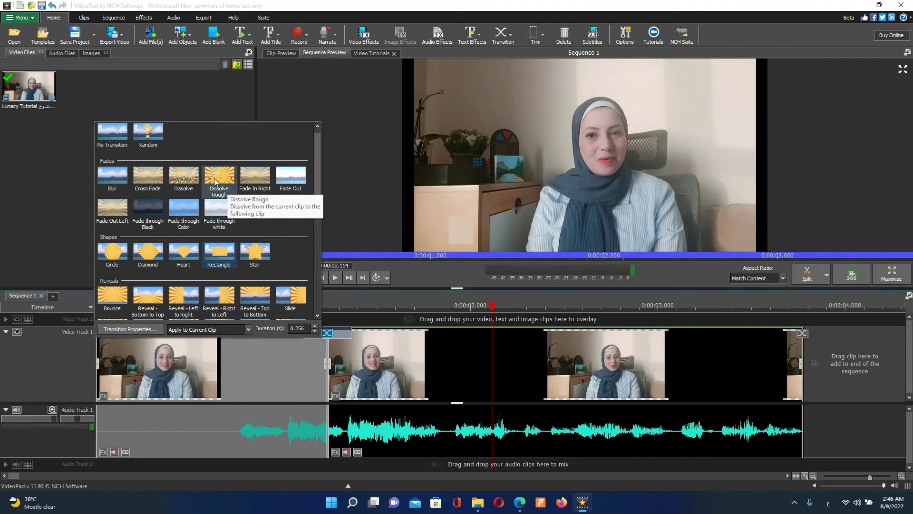
left_click(215, 181)
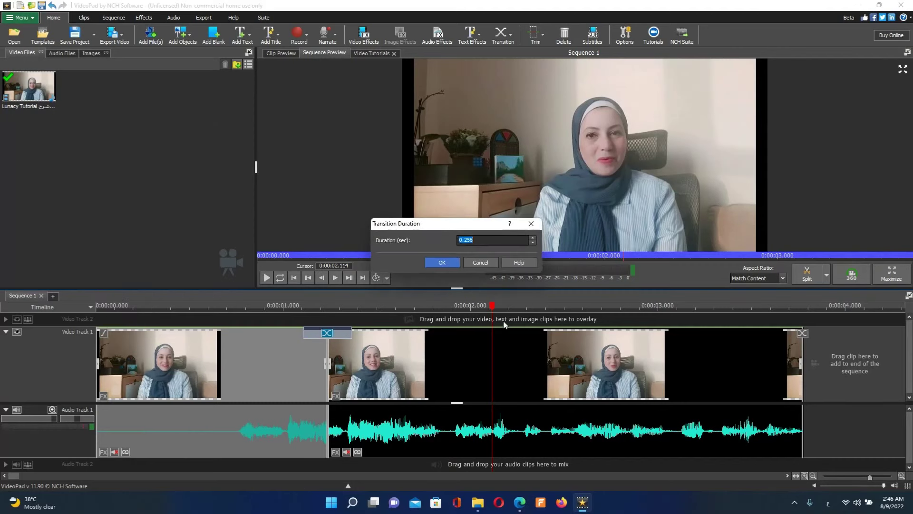
left_click_drag(474, 241, 456, 247)
left_click(443, 262)
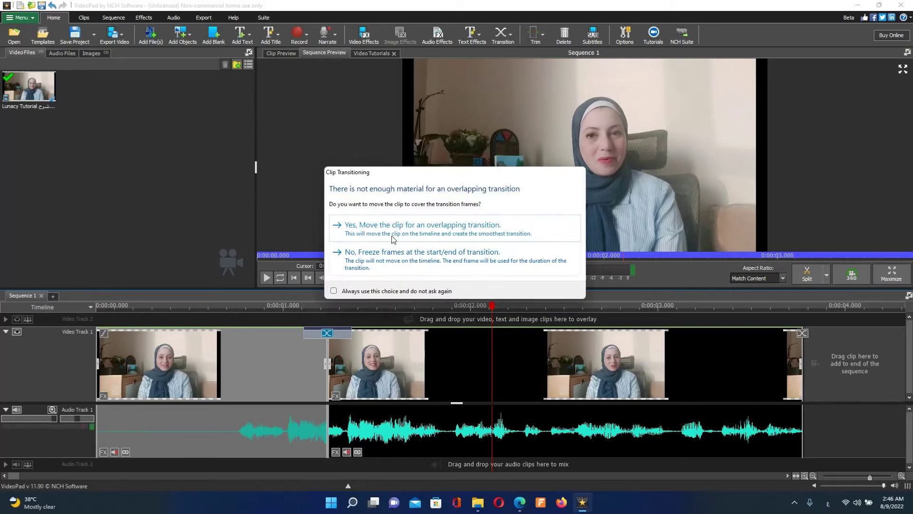
left_click(393, 239)
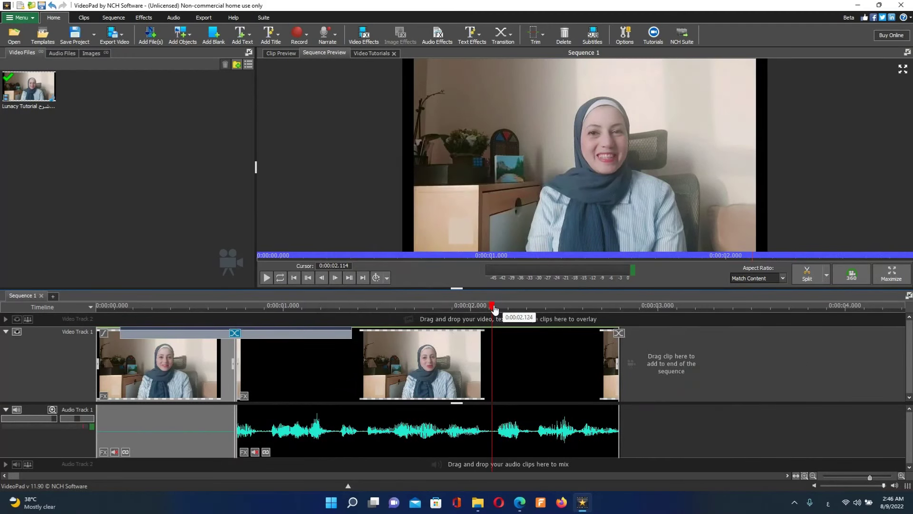
- Play the sequence from the start and again from about 0:00:00.556 to check the Dissolve Rough transition
left_click(393, 307)
key("Home")
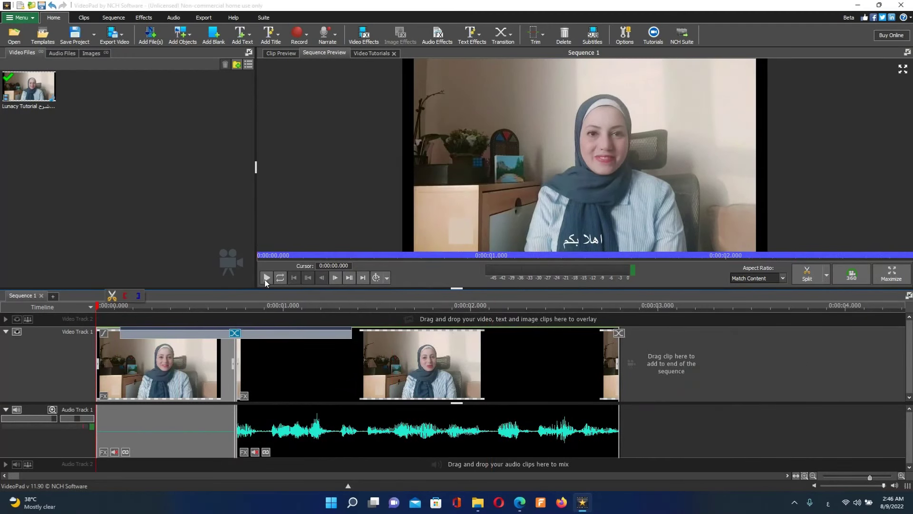
left_click(266, 278)
left_click(265, 283)
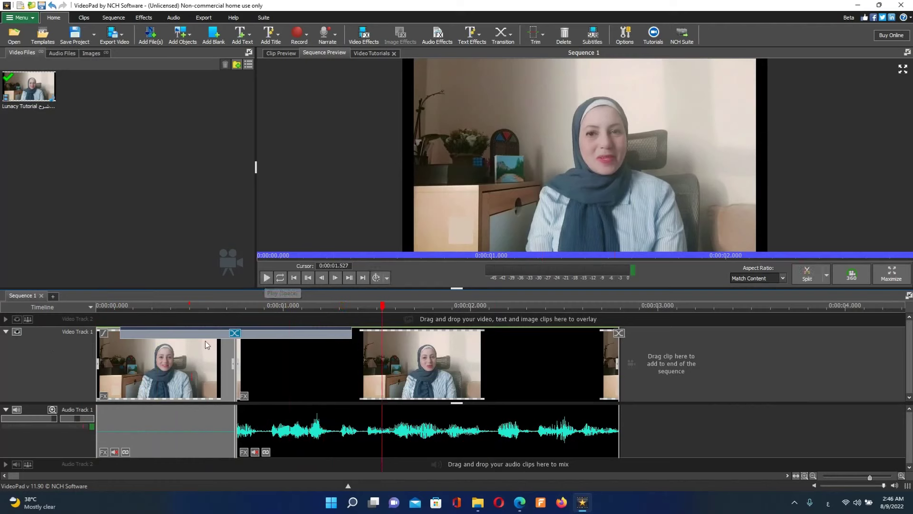
left_click(383, 306)
left_click(203, 306)
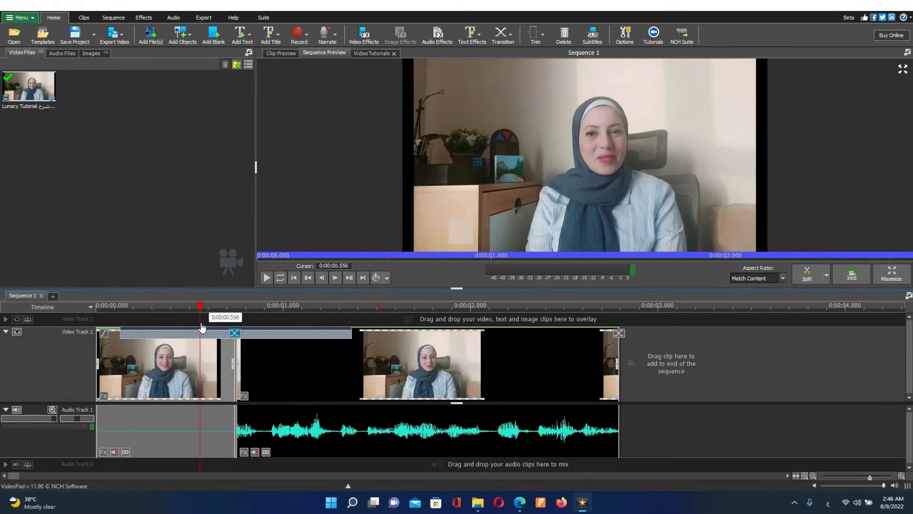
left_click(265, 283)
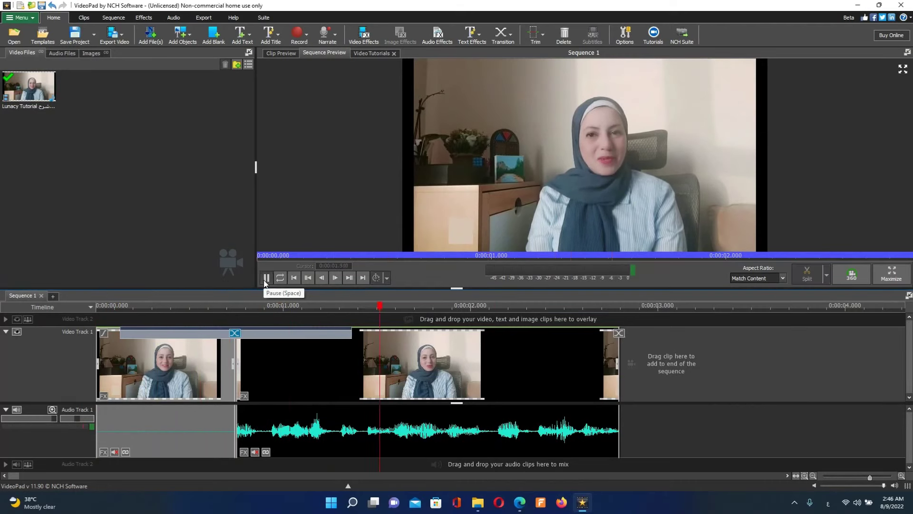
left_click(267, 278)
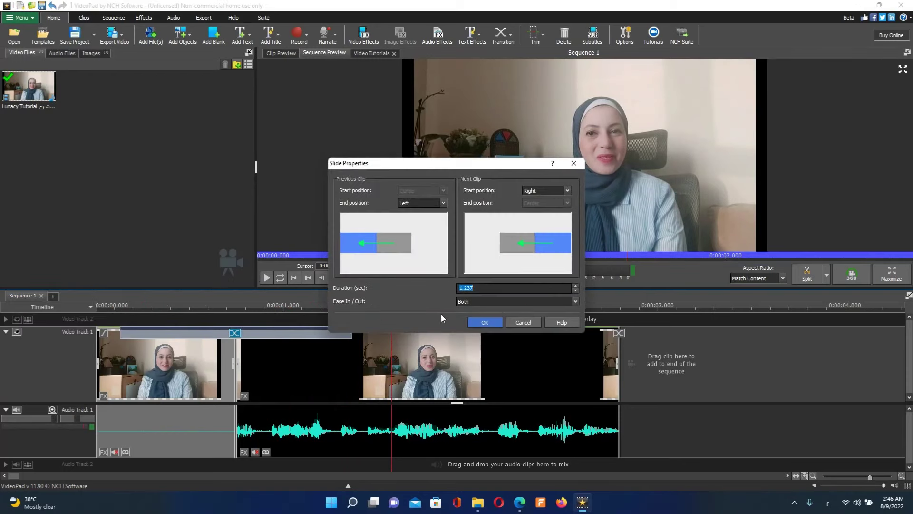
- Apply the Slide transition, moving right to left with a duration of 1.237 seconds and both easings, and play the sequence from the start
left_click(494, 322)
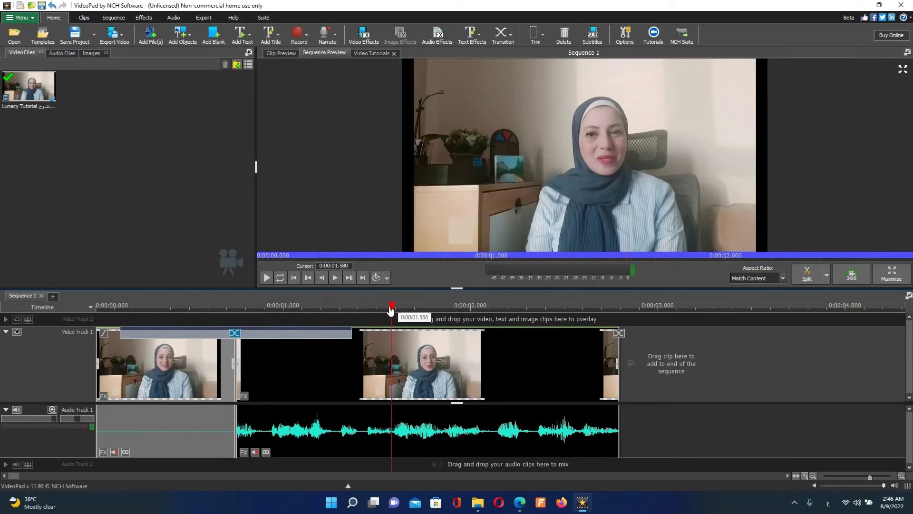
left_click(282, 307)
left_click(98, 307)
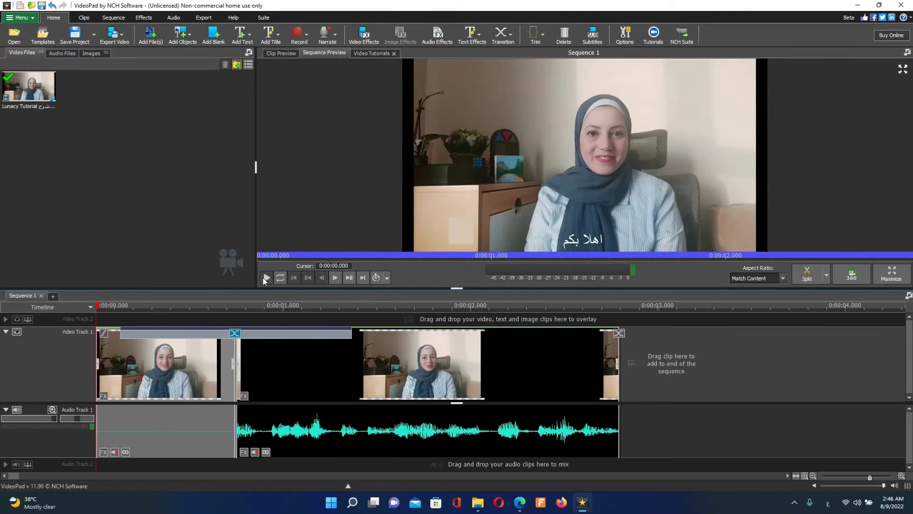
left_click(266, 277)
left_click(267, 278)
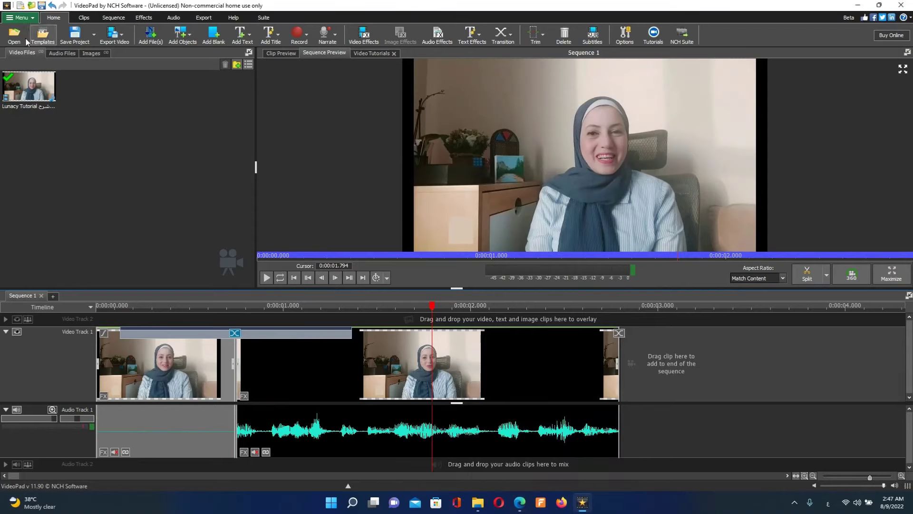
- Start exporting the sequence as a video file and set the export file name to "test 22"
left_click(33, 18)
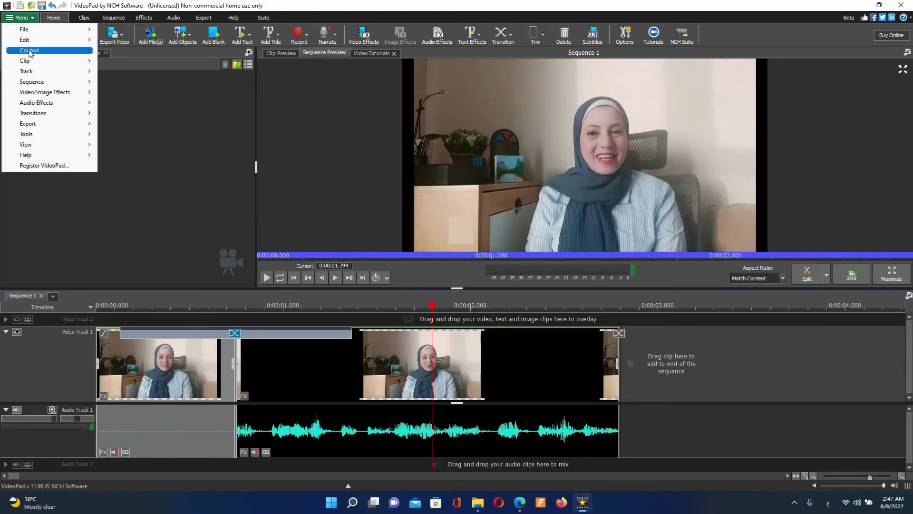
mouse_move(65, 126)
left_click(125, 124)
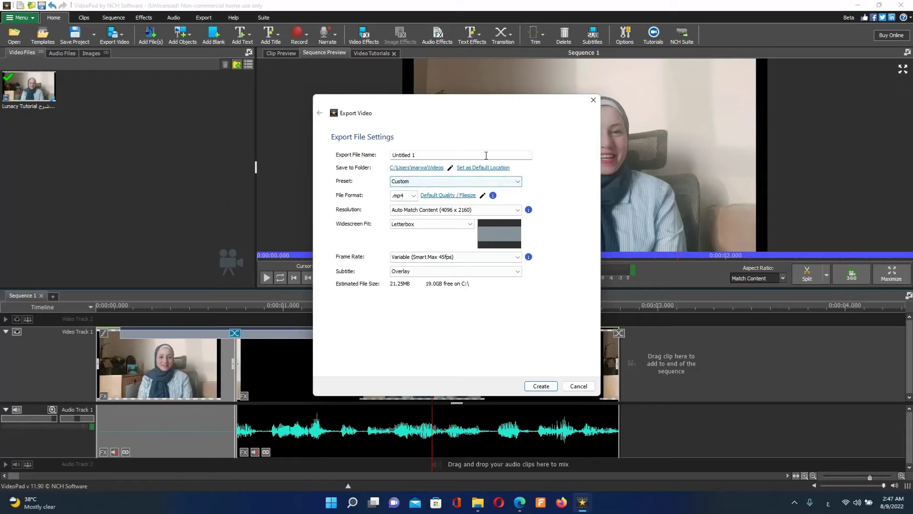
left_click_drag(485, 155, 373, 144)
type("22فتسف")
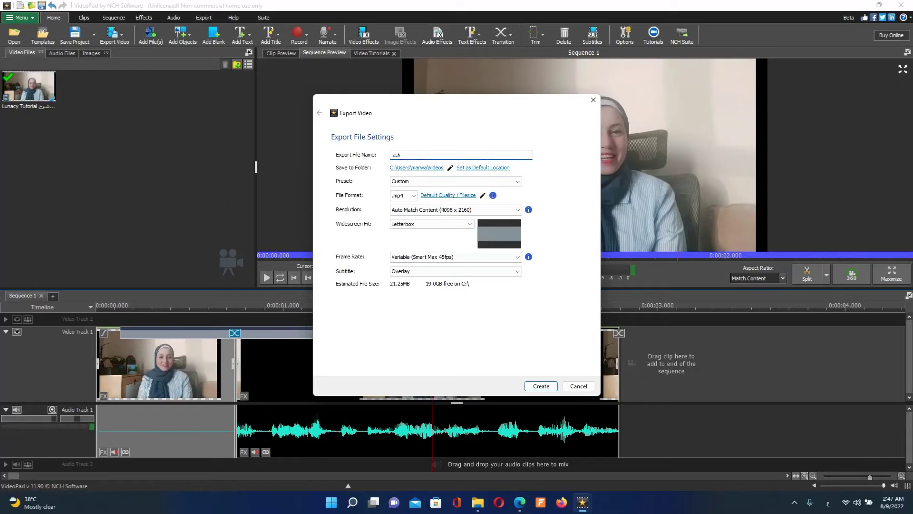
key("BackSpace")
key("BackSpace")
key("BackSpace")
key("BackSpace")
key("BackSpace")
key("BackSpace")
key("alt+shift")
type("t")
- Apply the YouTube 1080p HD preset to the export, keep the .mp4 file format, and create the video
left_click(412, 196)
left_click(415, 196)
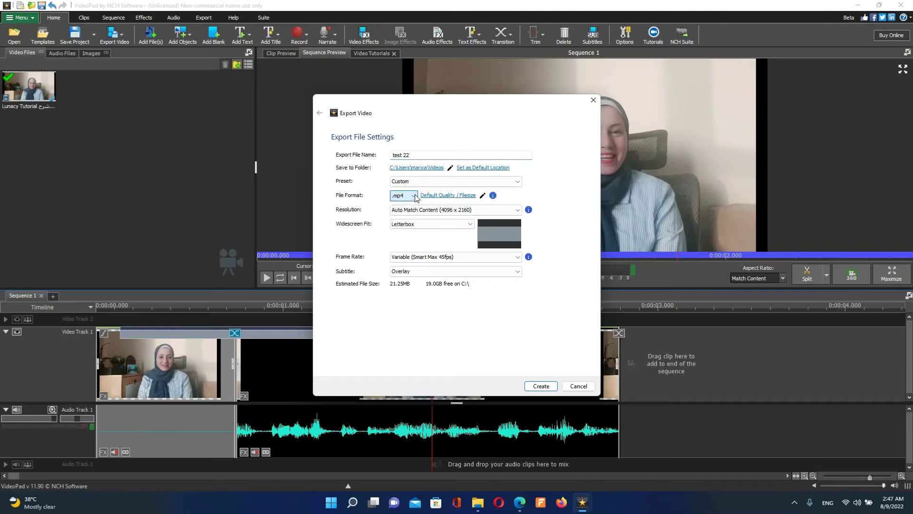
left_click(515, 183)
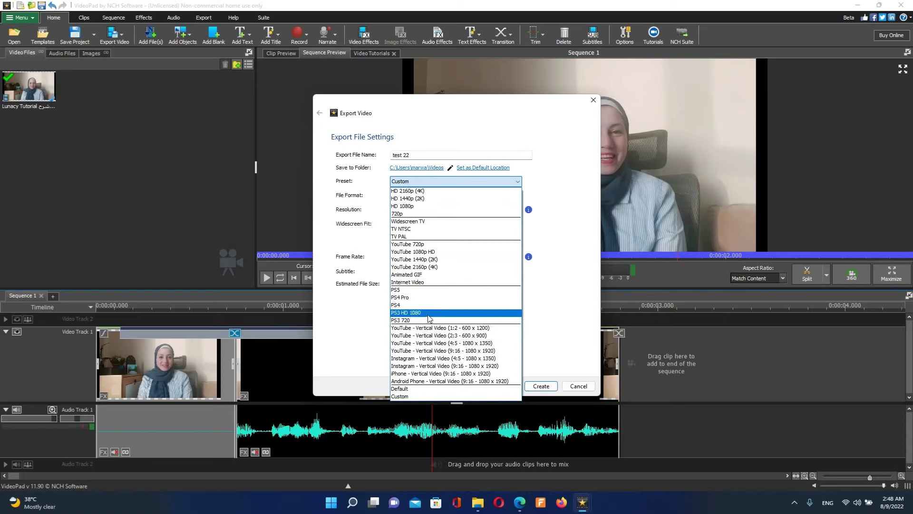
left_click(398, 252)
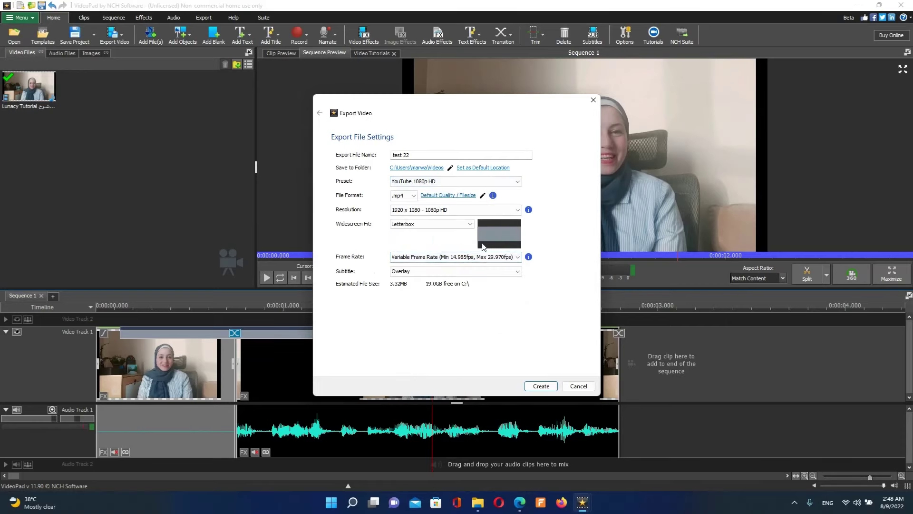
left_click(541, 385)
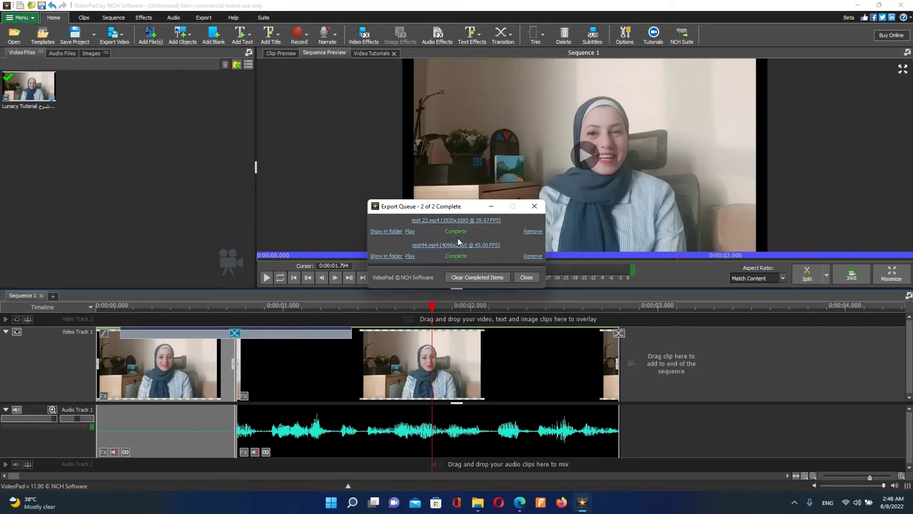
- Play the exported test 22.mp4 from the export queue to check it, and close the player
left_click(439, 221)
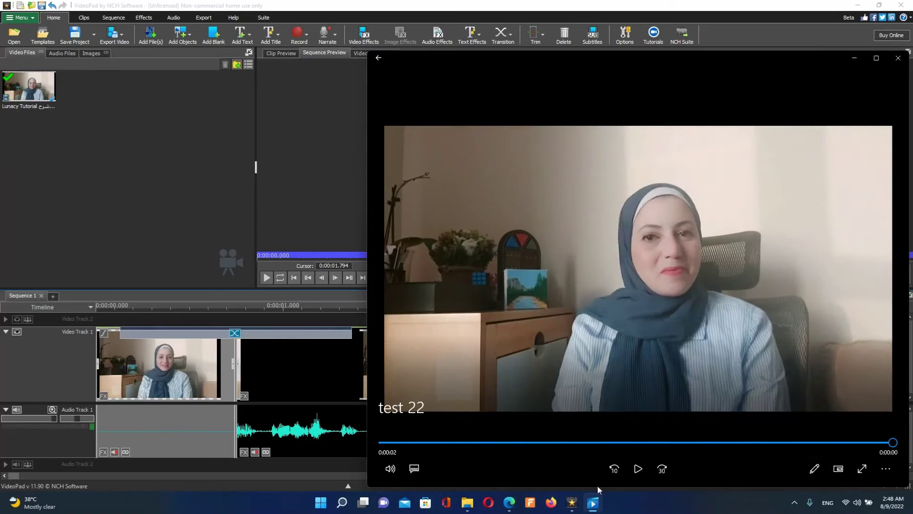
left_click(640, 469)
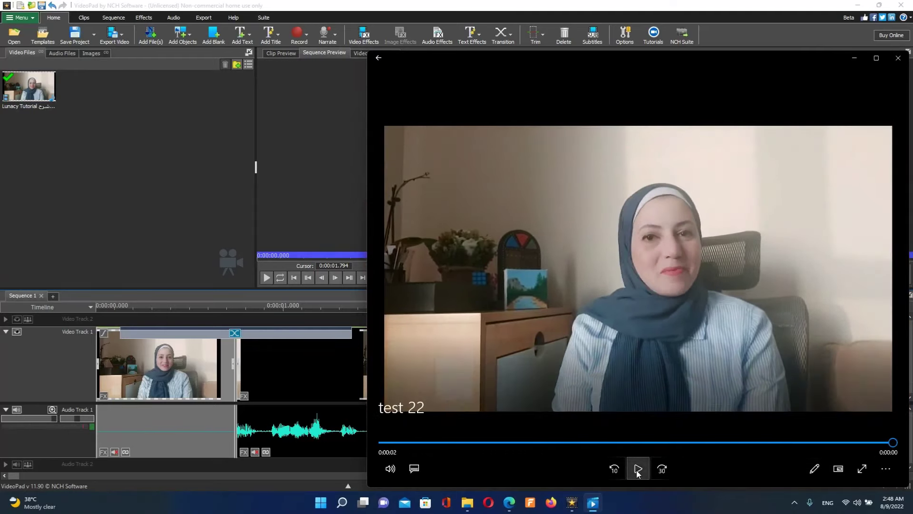
left_click(638, 469)
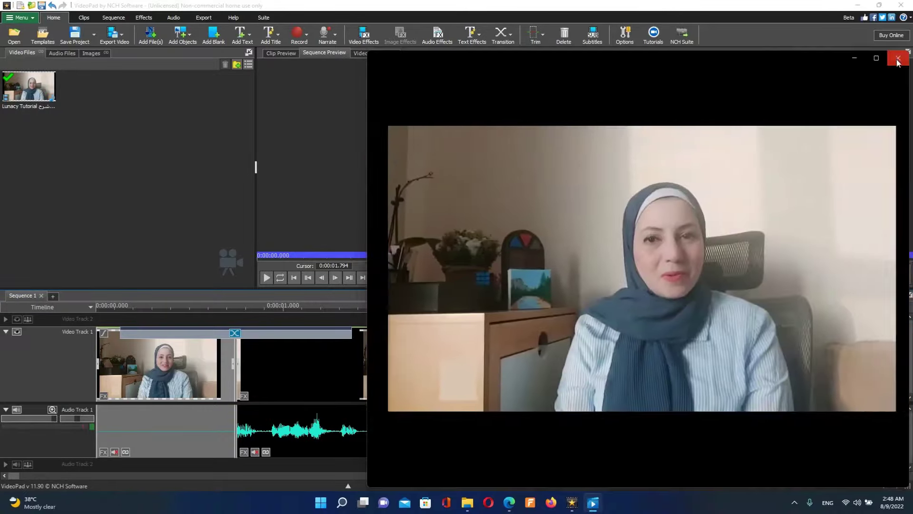
left_click(898, 57)
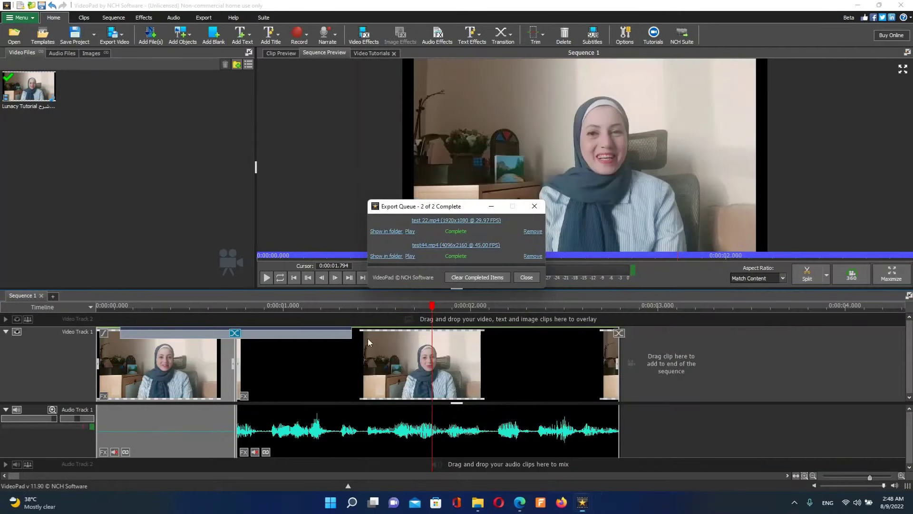
- Play the earlier export test44.mp4 from the export queue, pause it and close the player
left_click(459, 244)
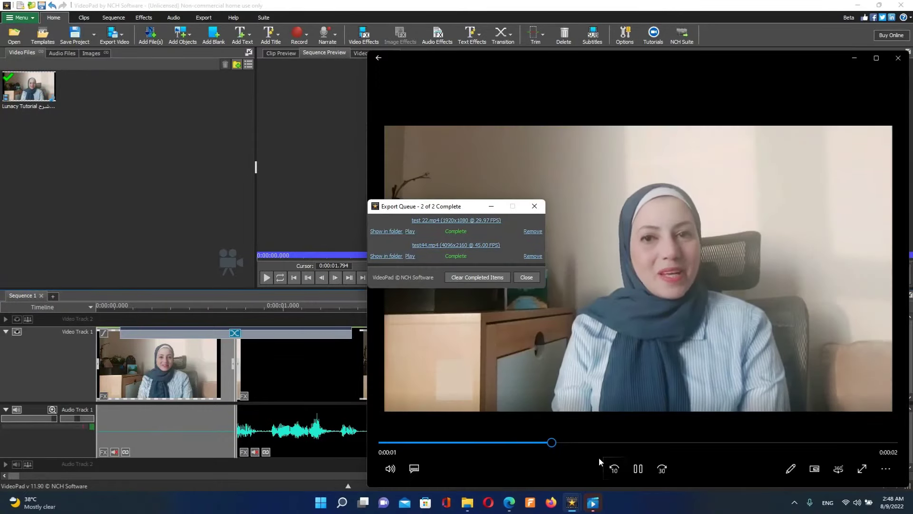
left_click(638, 471)
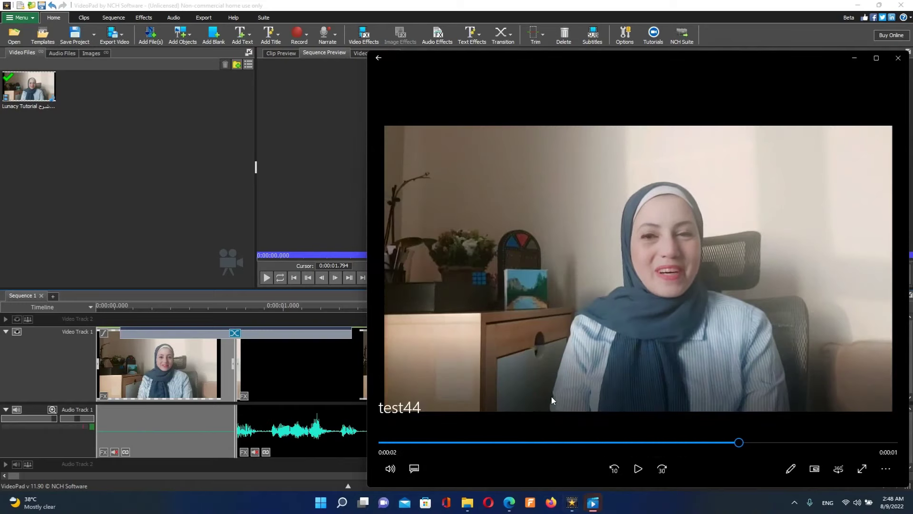
left_click(898, 58)
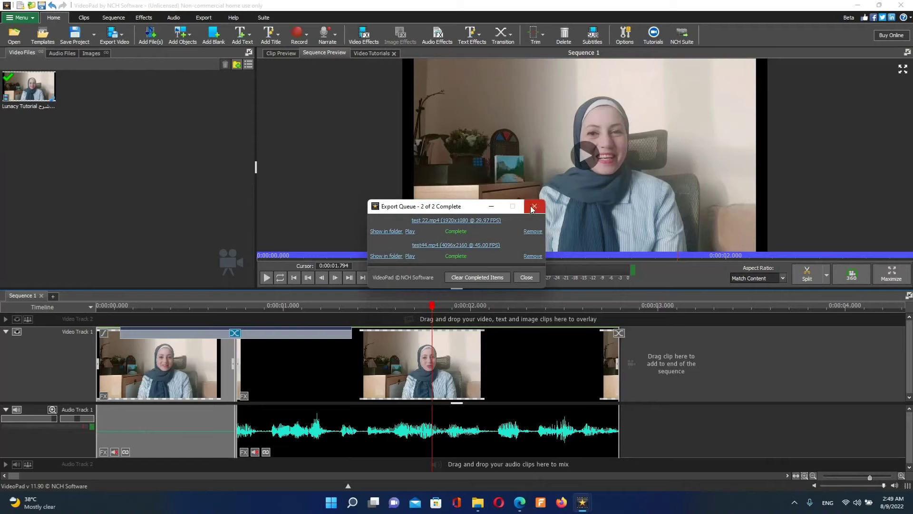
- Show test 22.mp4 in its folder in File Explorer and play it there, then return to VideoPad and close the export queue
left_click(380, 233)
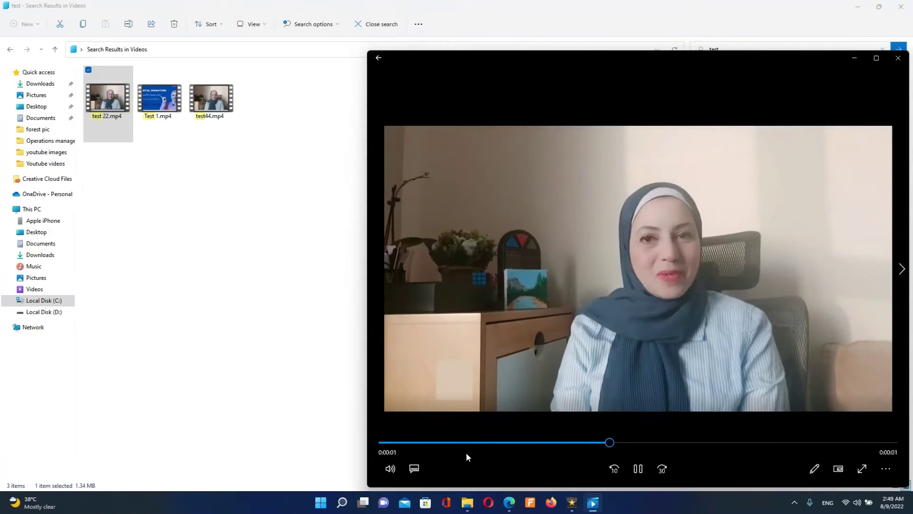
left_click(637, 469)
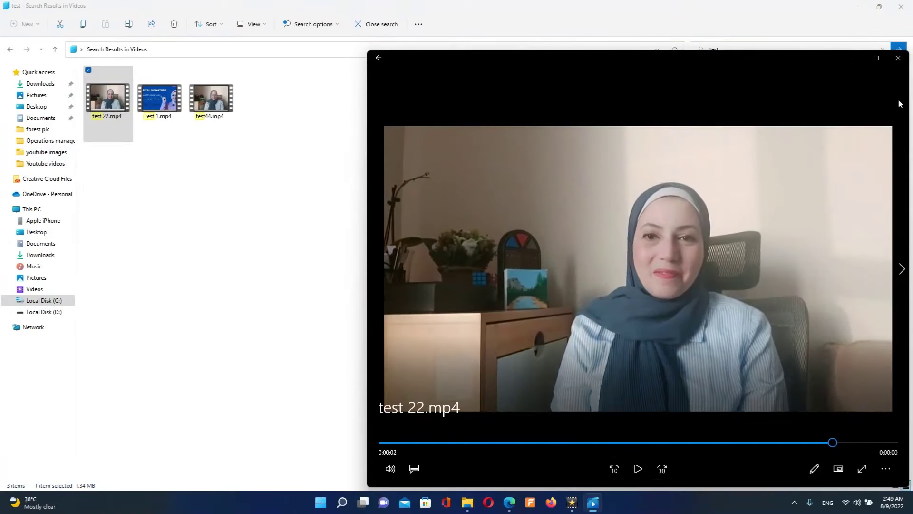
left_click(898, 58)
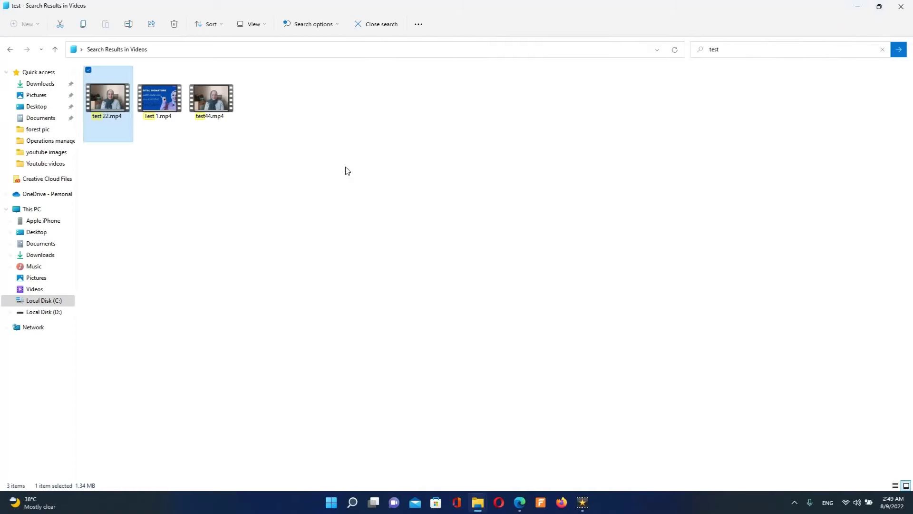
key("alt+Tab")
left_click(535, 206)
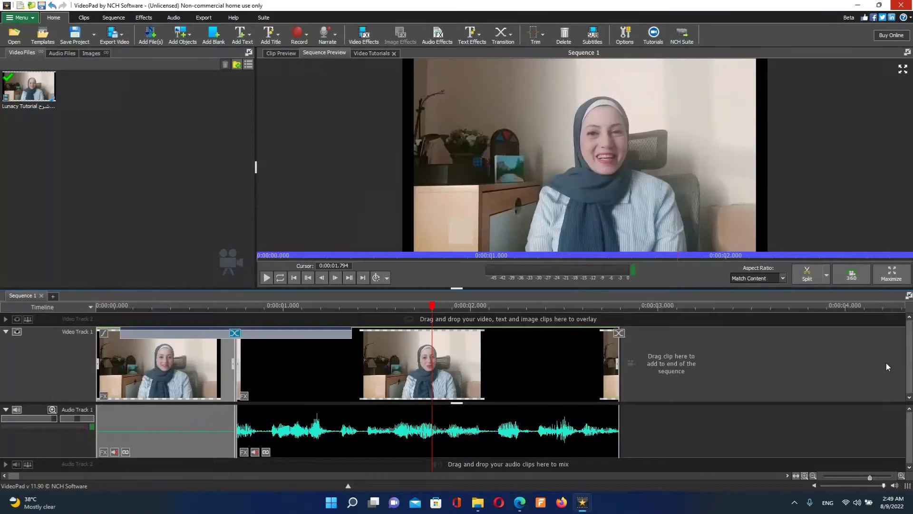